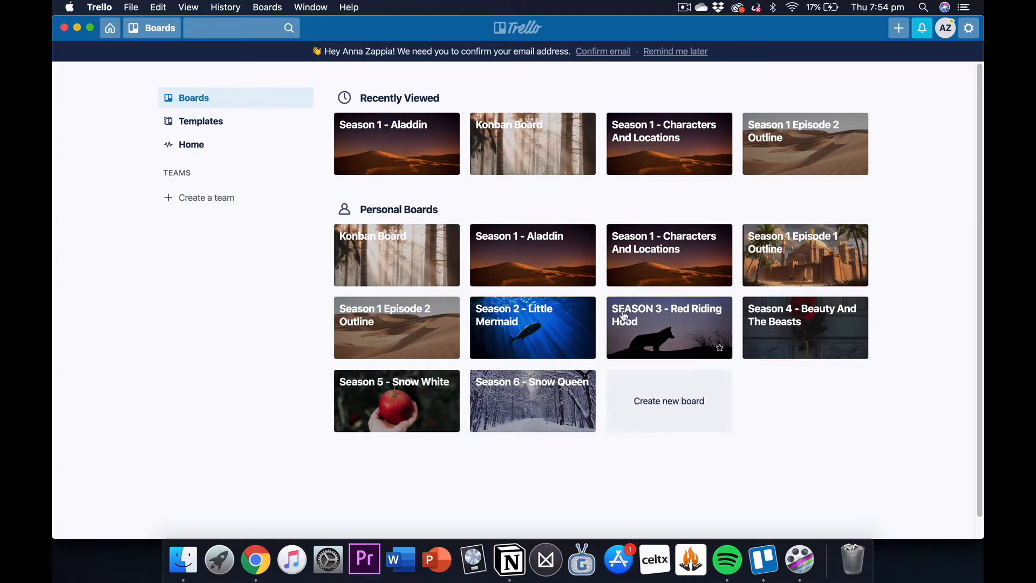
Step: Open the Season 1 - Characters And Locations board and examine its location list and the character profile cards and labels
left_click(671, 260)
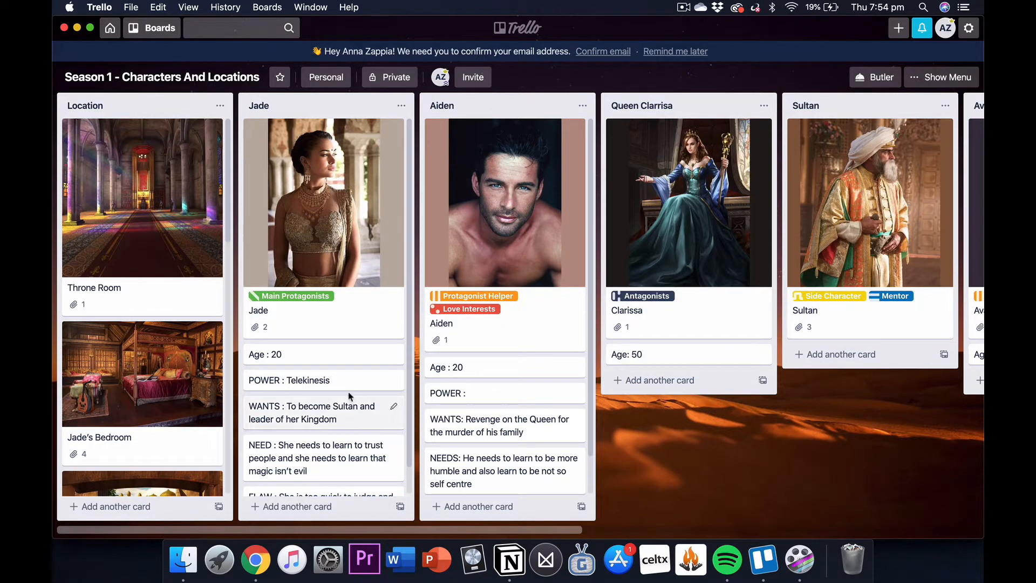
left_click_drag(348, 384, 373, 379)
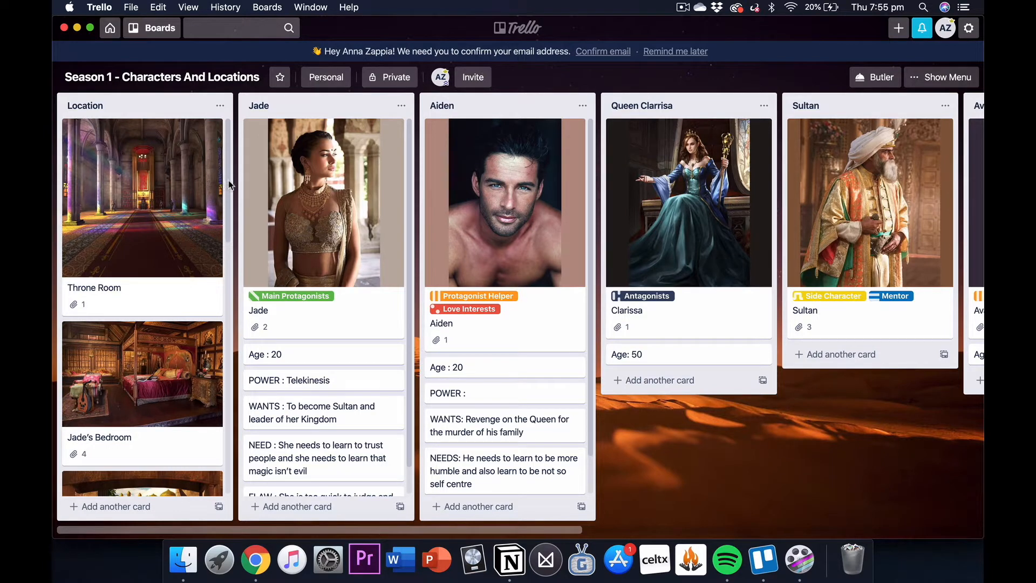
mouse_move(228, 180)
left_mouse_down()
mouse_move(225, 442)
mouse_move(241, 299)
mouse_move(234, 180)
left_mouse_up()
mouse_move(226, 534)
left_mouse_down()
mouse_move(467, 534)
mouse_move(223, 552)
left_mouse_up()
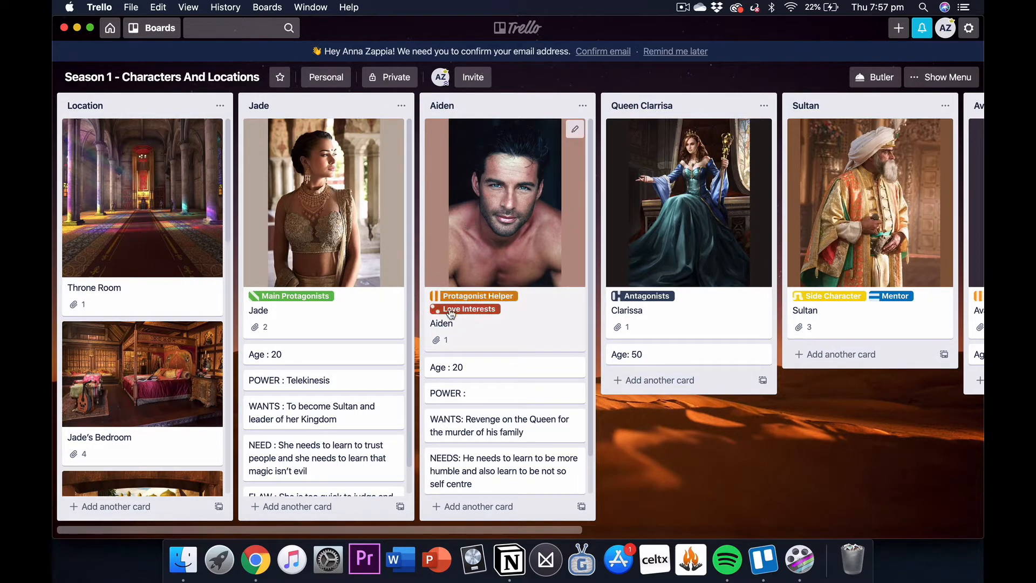
mouse_move(545, 531)
left_mouse_down()
mouse_move(651, 521)
mouse_move(839, 558)
mouse_move(635, 551)
mouse_move(548, 532)
left_mouse_up()
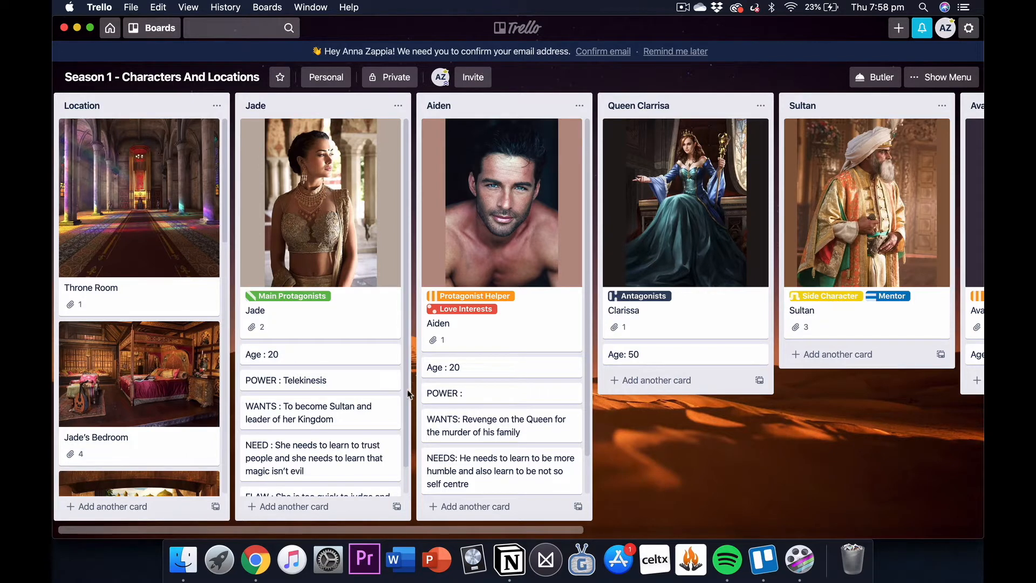
scroll(408, 394, "down", 1)
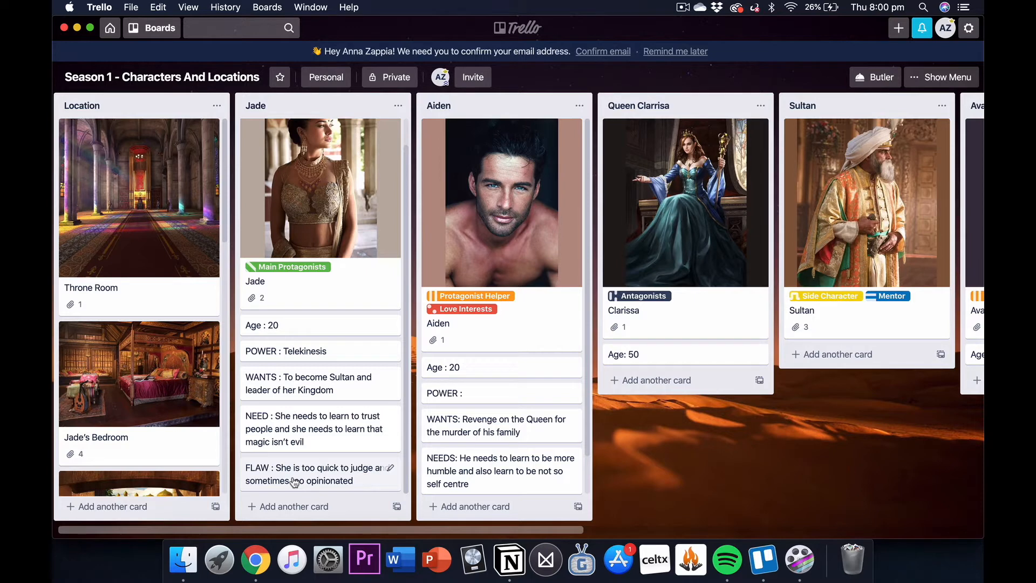
scroll(294, 482, "right", 3)
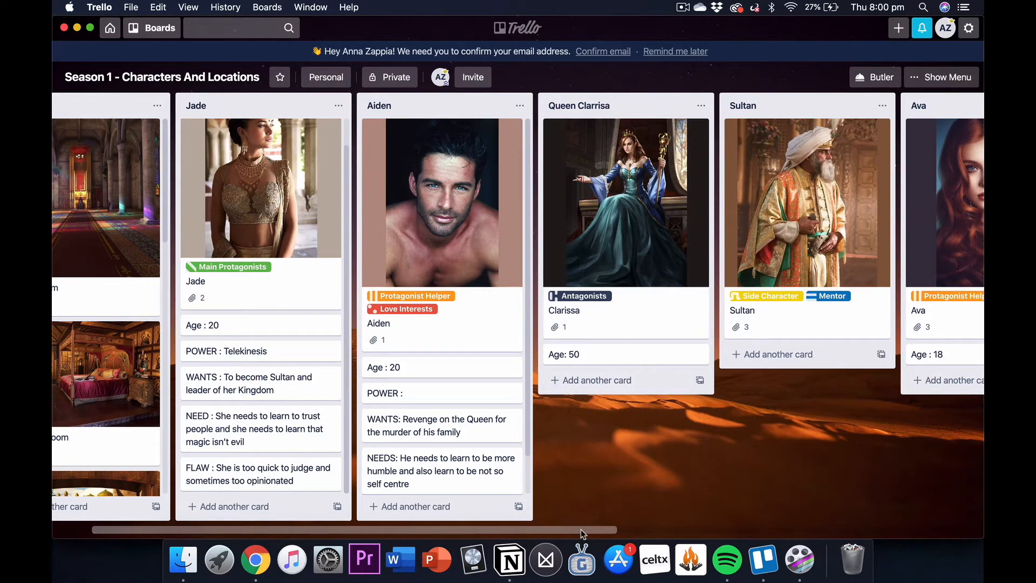
left_click_drag(581, 533, 564, 558)
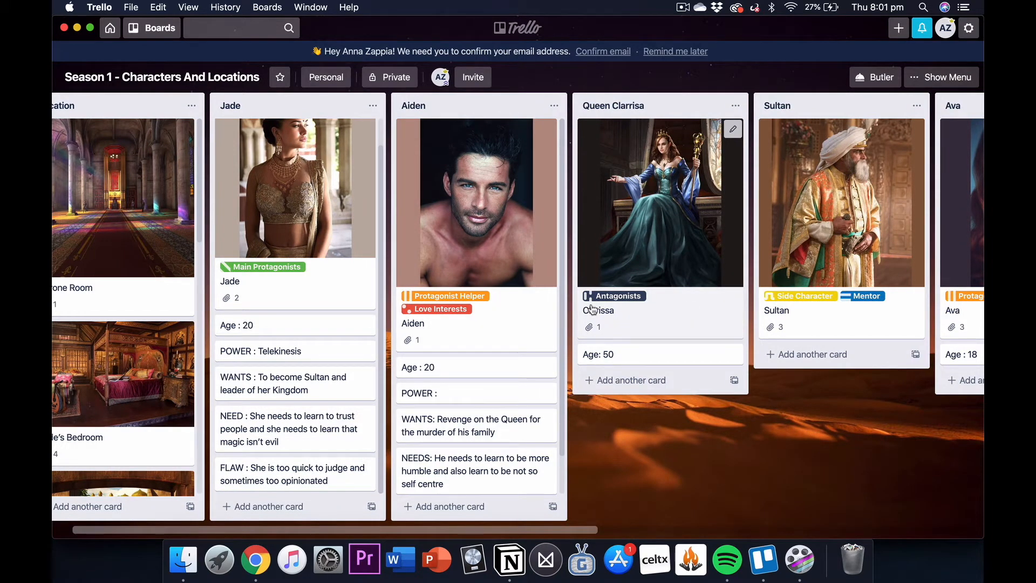
left_click_drag(450, 531, 403, 534)
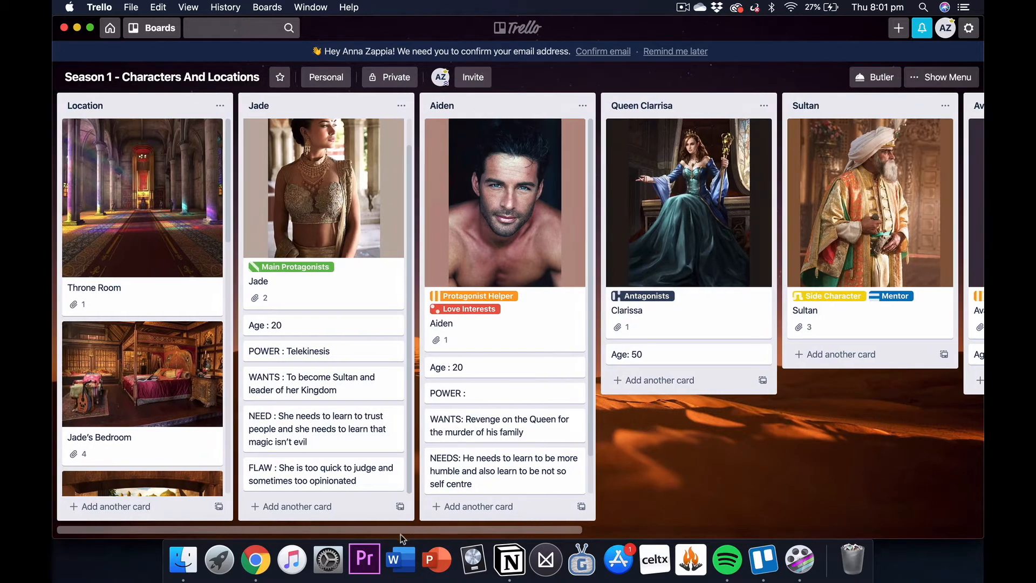
Step: Switch to the Season 1 Episode 1 Outline board and examine its character list and the chapter lists from Chapter 1 onwards
left_click(156, 33)
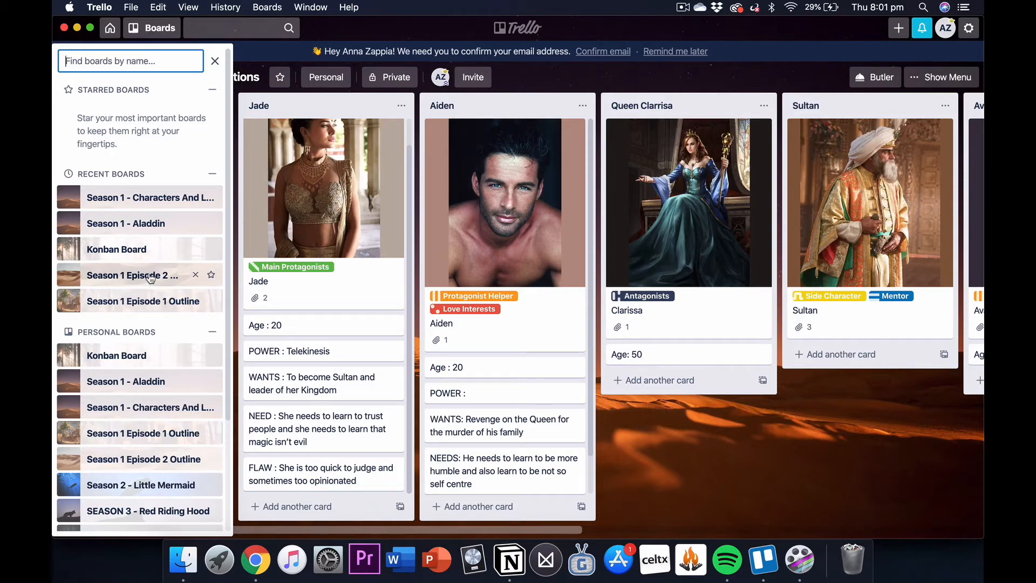
left_click(152, 311)
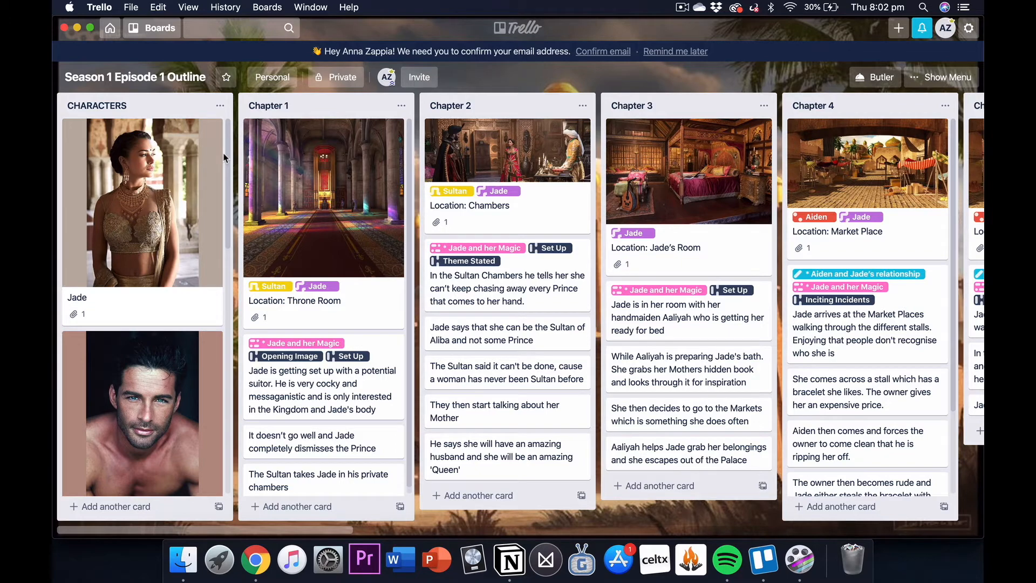
left_click_drag(228, 154, 230, 126)
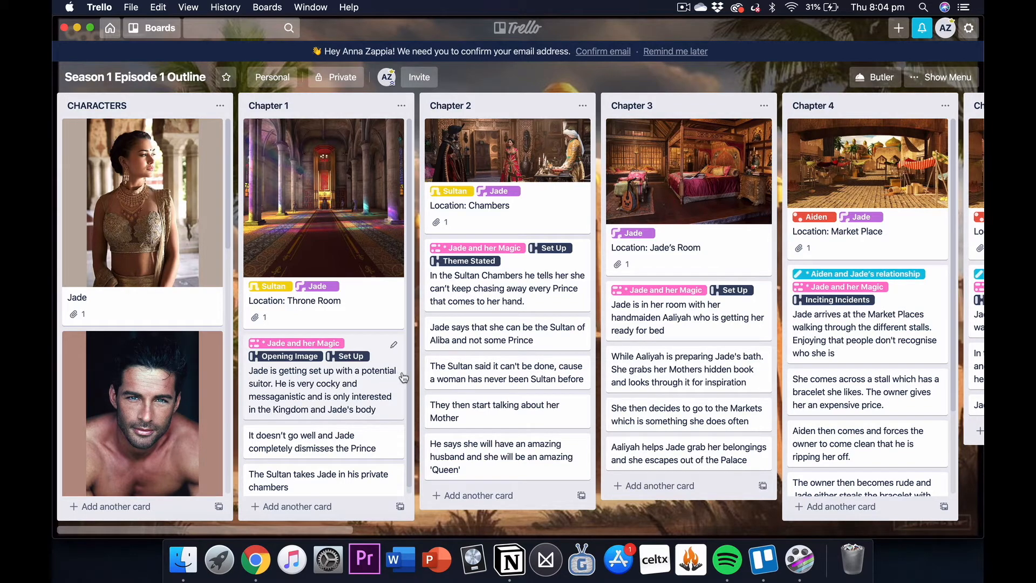
scroll(411, 382, "down", 1)
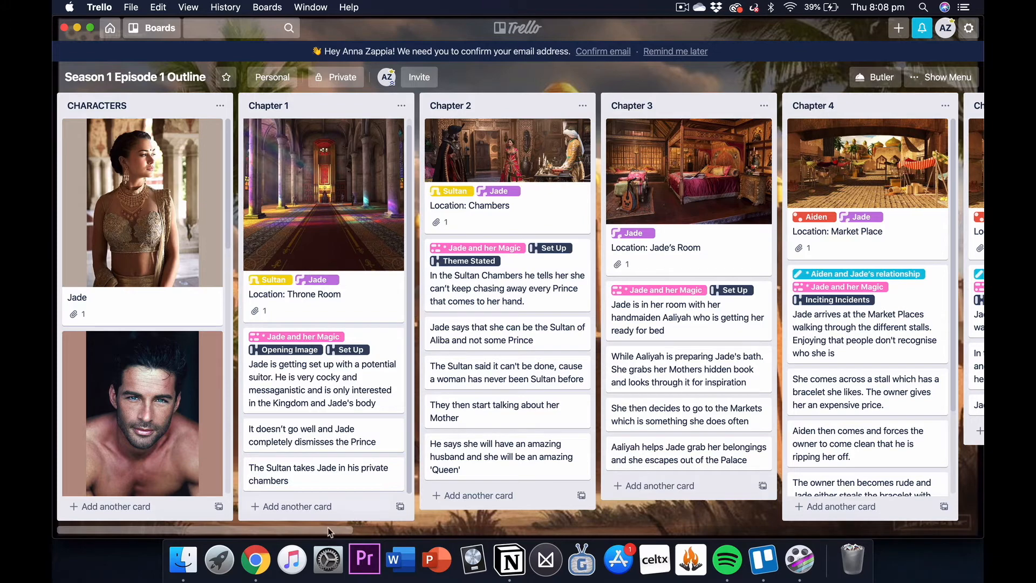
left_click_drag(323, 531, 379, 558)
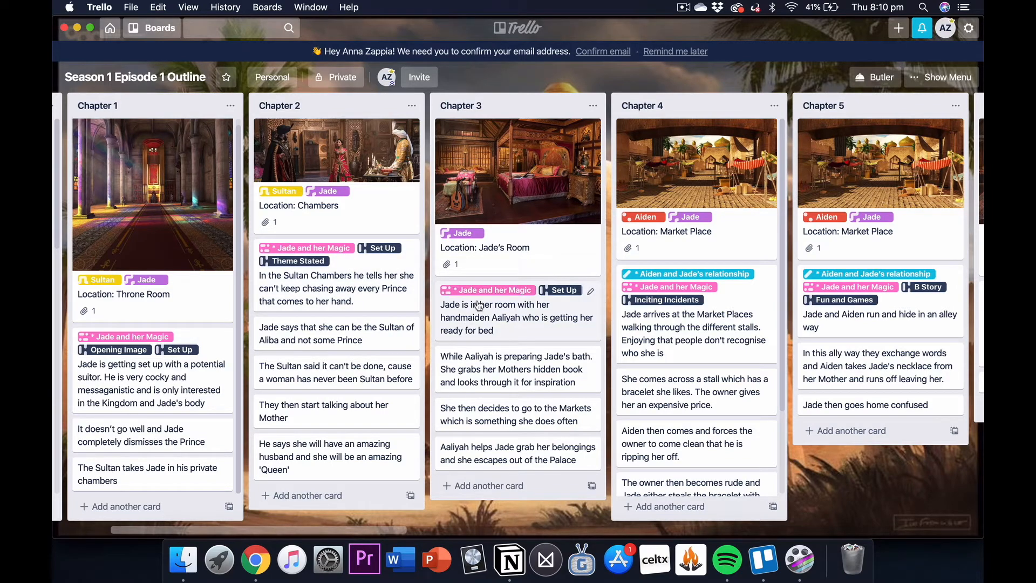
left_click_drag(341, 530, 404, 541)
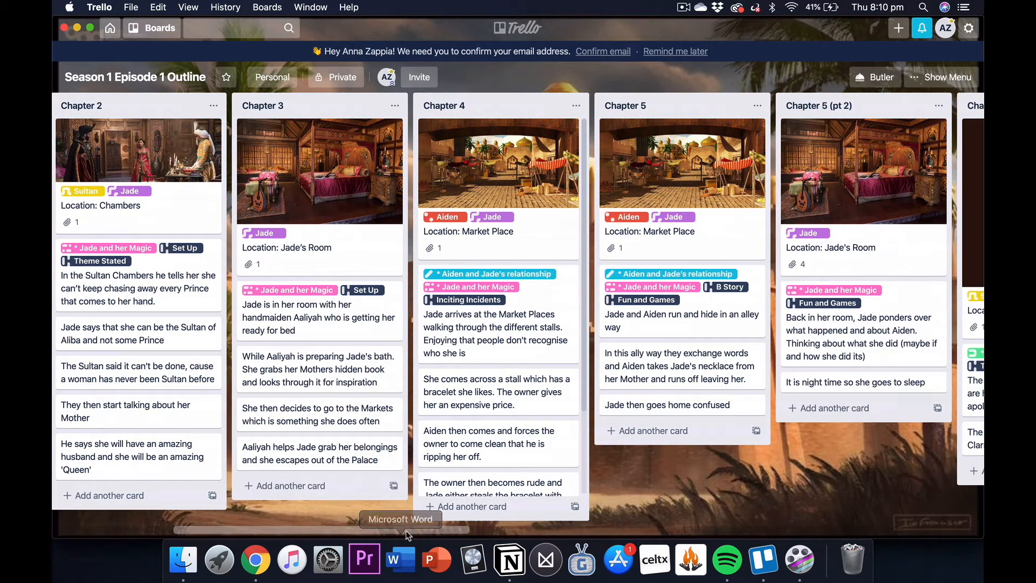
left_click_drag(405, 531, 415, 533)
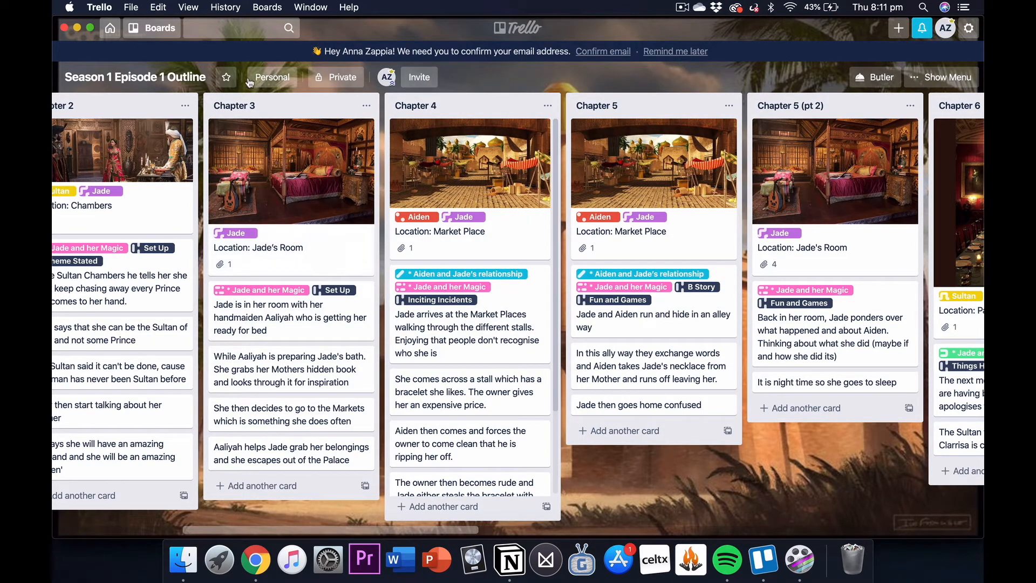
Step: Create a new private board titled "Aladdin Retelling" from the boards overview and dismiss its initial list entry
left_click(115, 30)
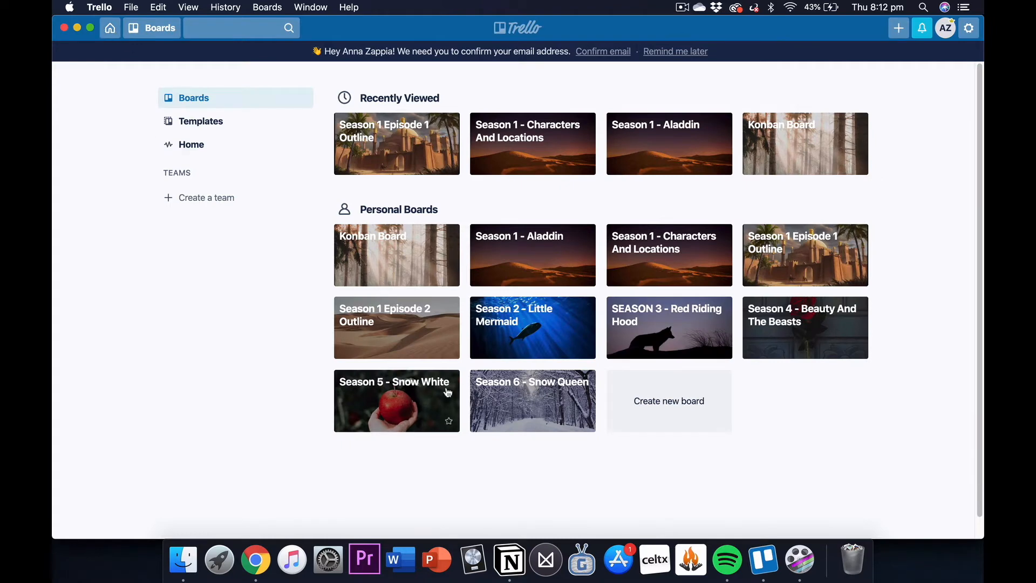
left_click(631, 405)
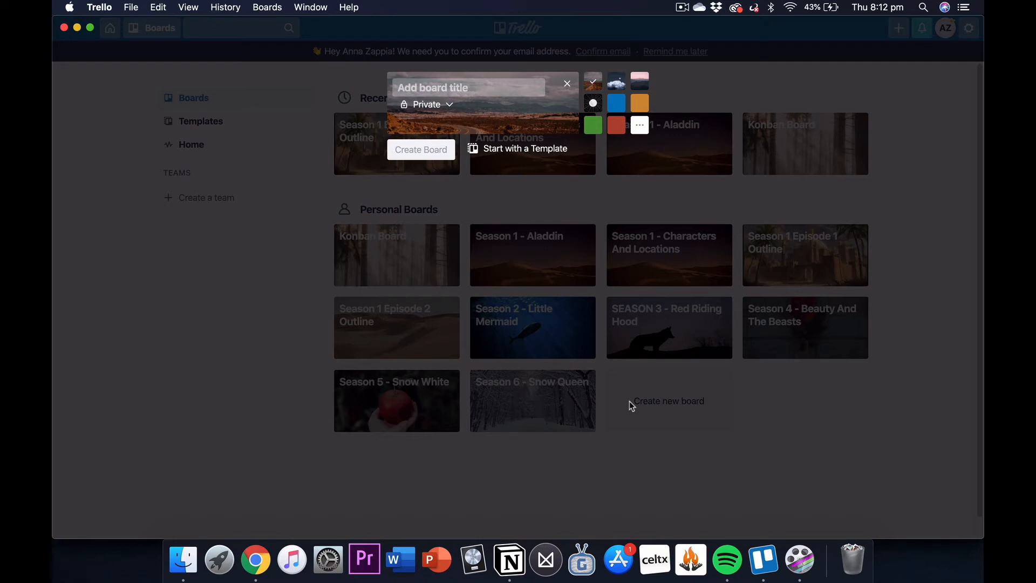
type("Aladdin Retelling")
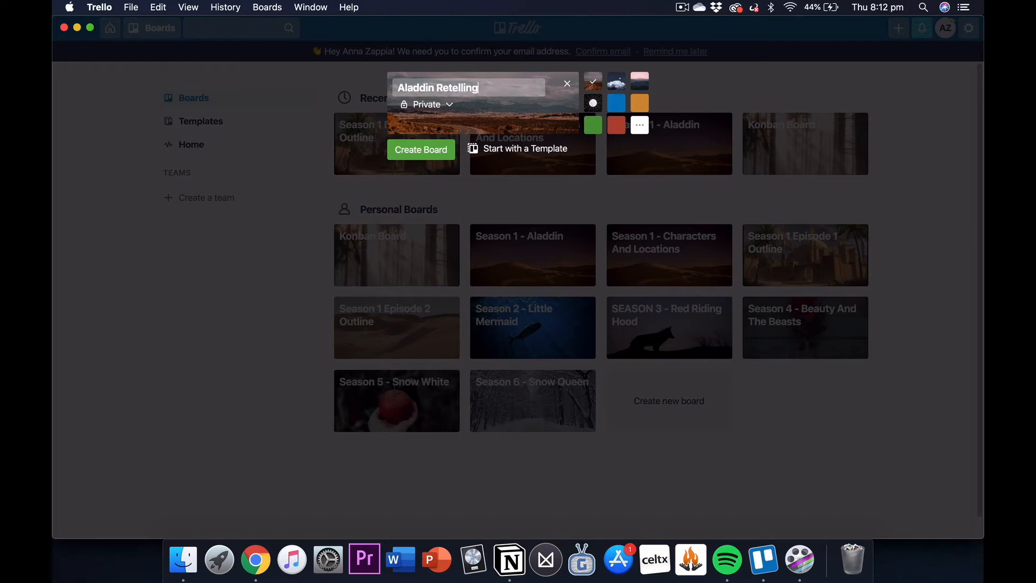
key("Return")
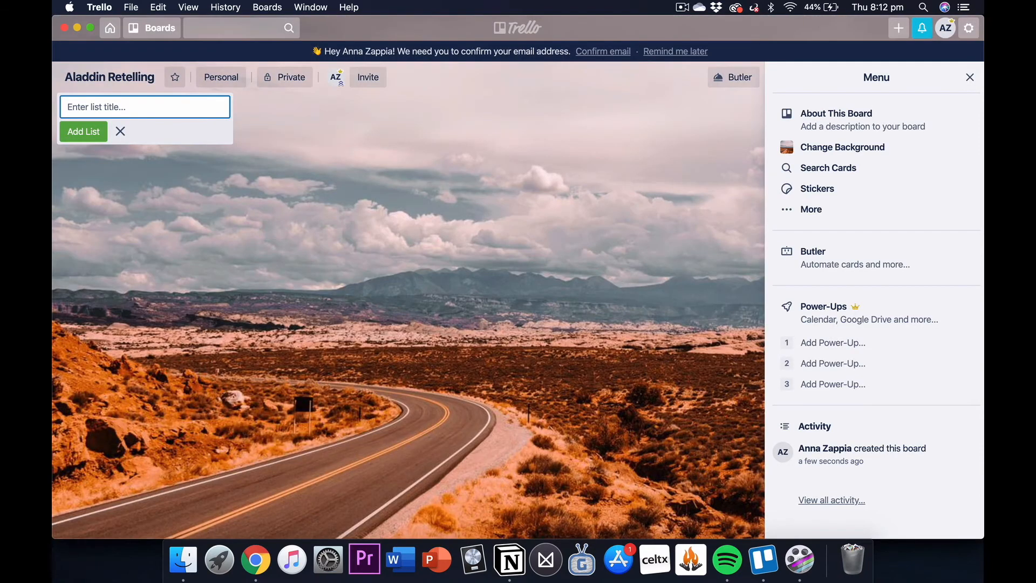
left_click(501, 263)
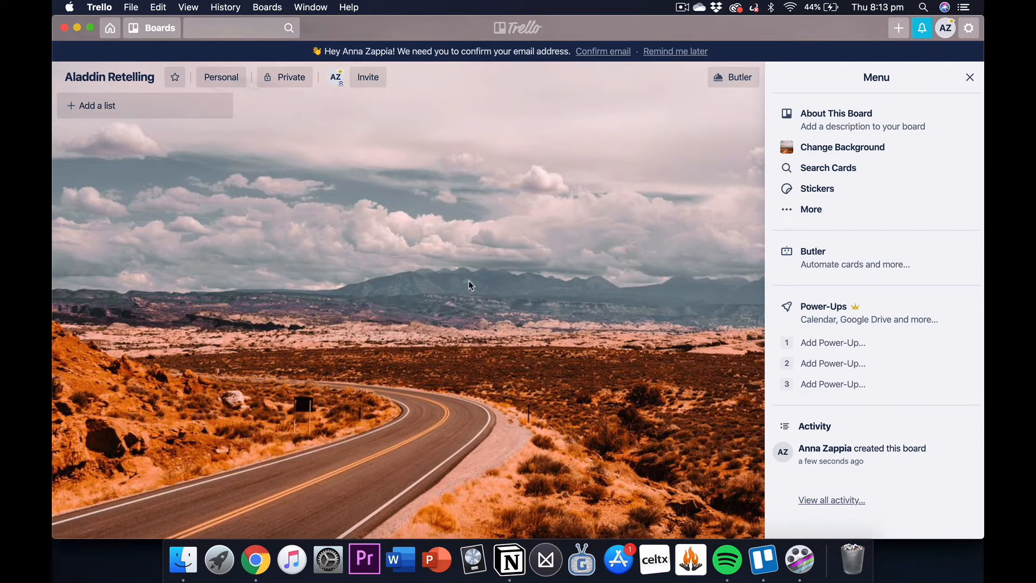
Step: Search the background photos for "desert" and set the photo of sand dunes under a bright sun as the board background
left_click(833, 151)
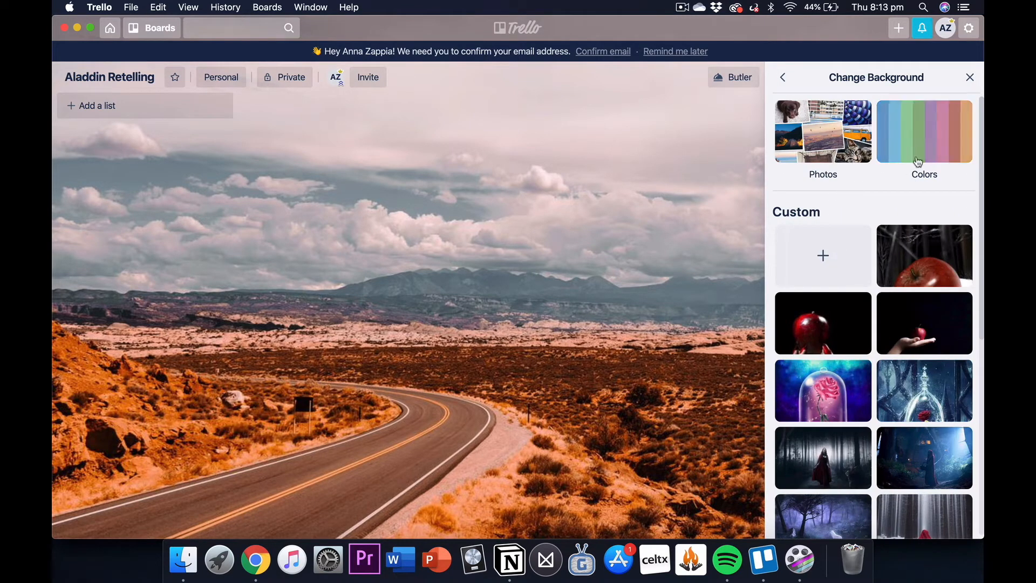
left_click(854, 154)
left_click(841, 111)
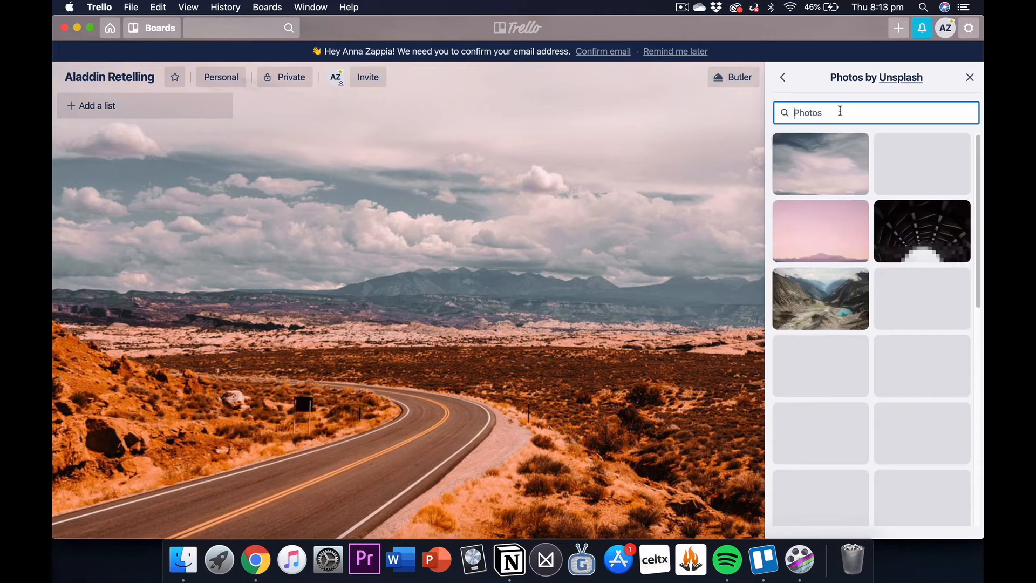
type("der")
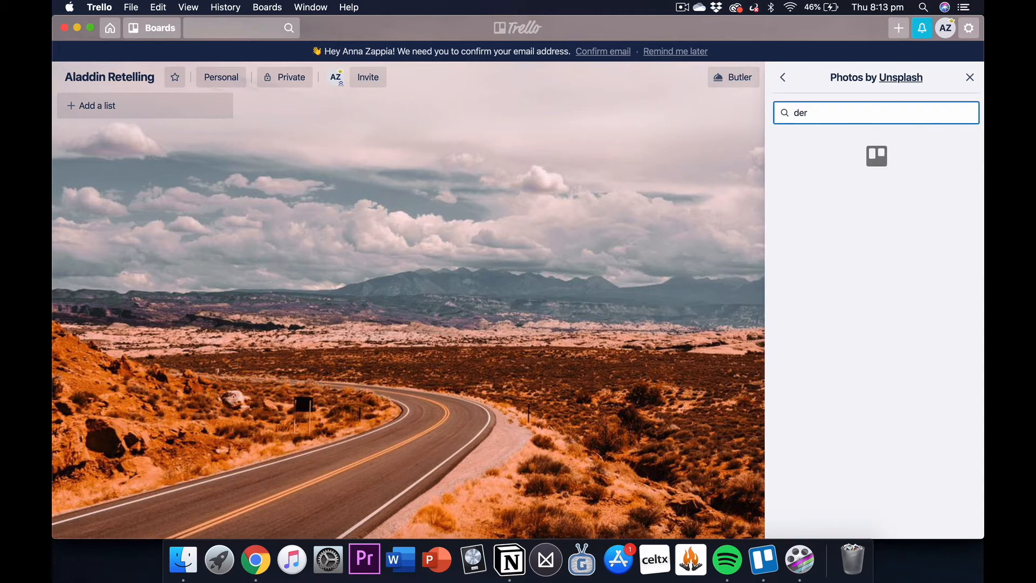
key("BackSpace")
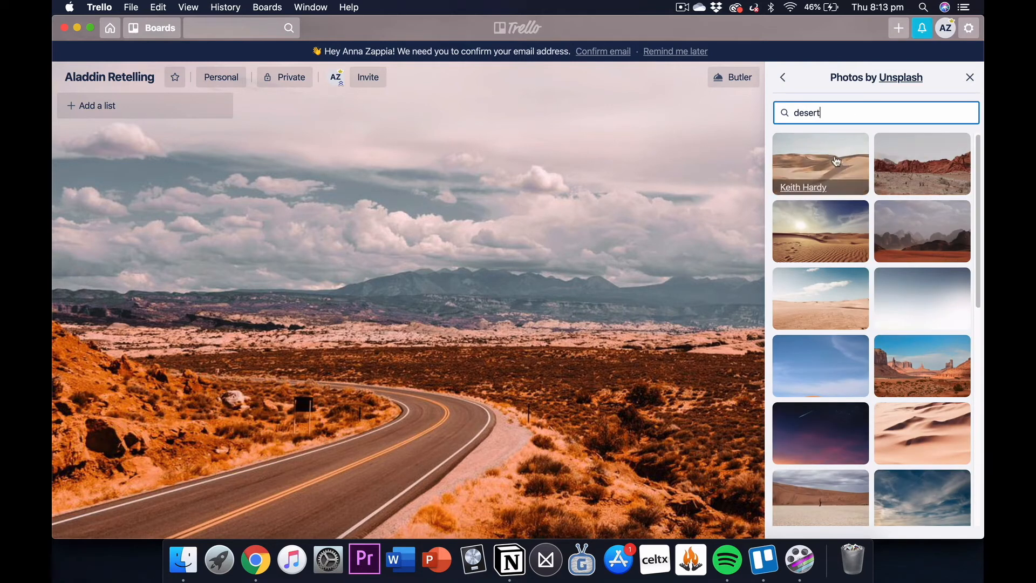
left_click(831, 230)
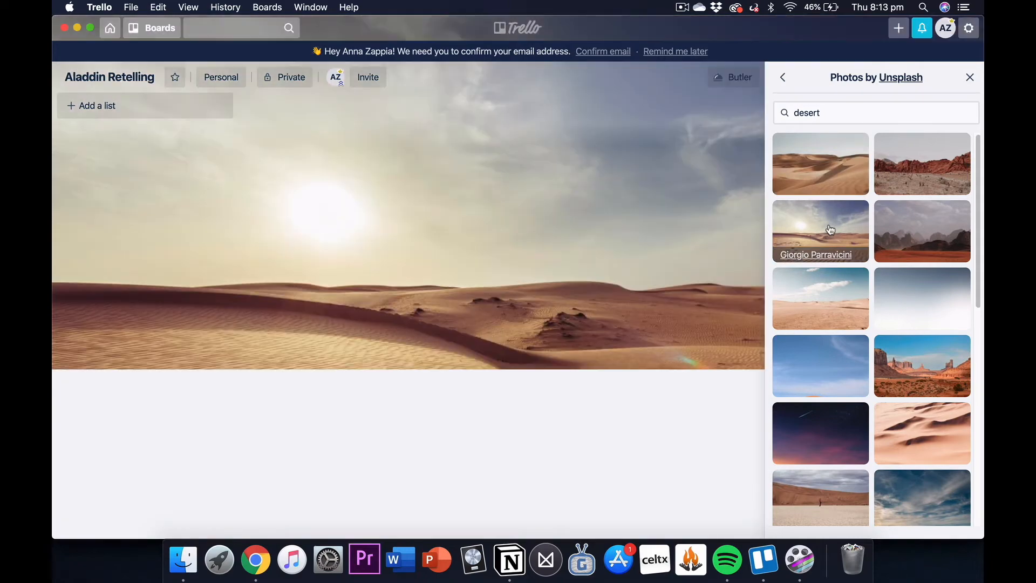
left_click(781, 79)
left_click(783, 80)
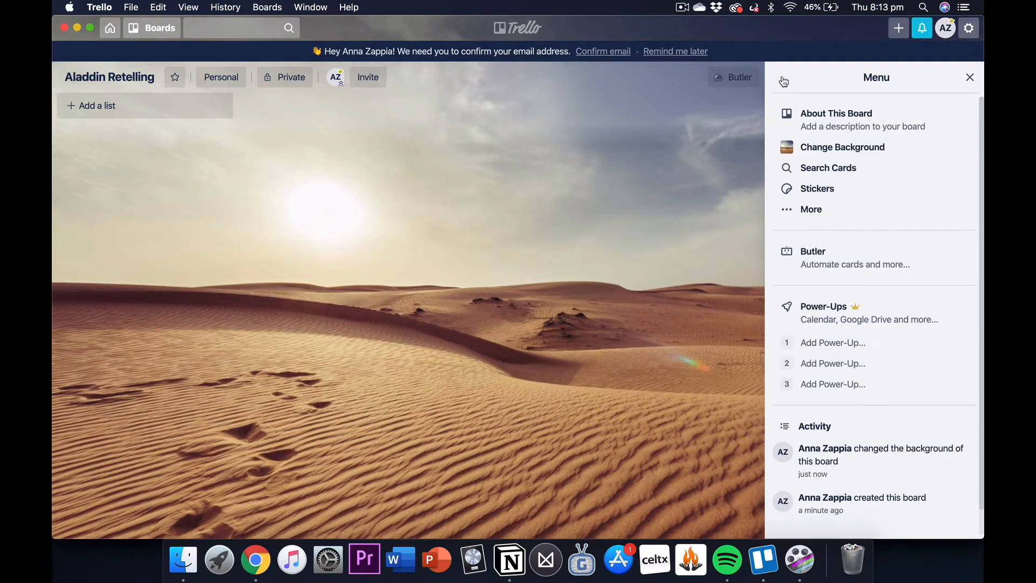
left_click(970, 77)
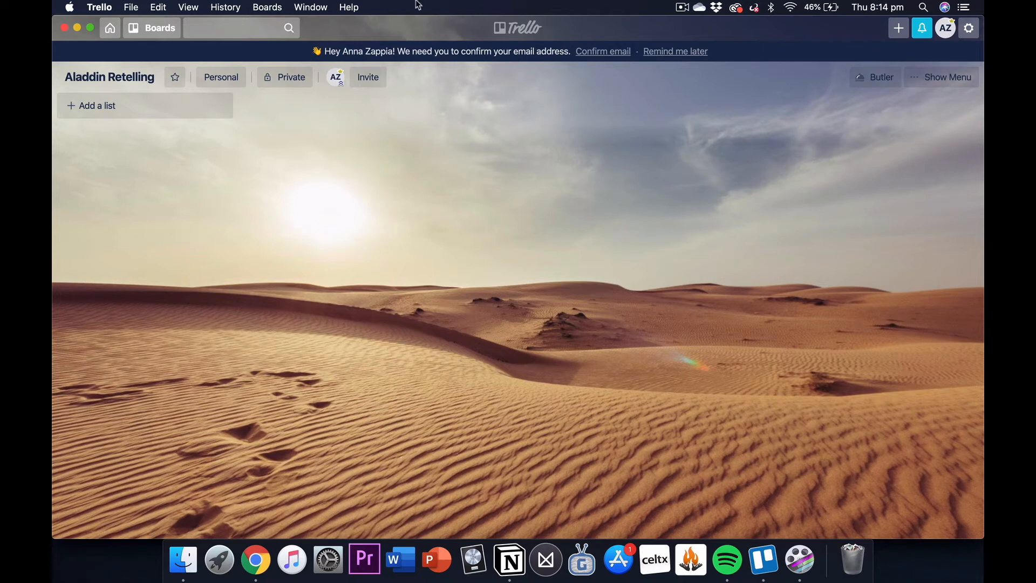
Step: Add a list titled "Characters List" to the board
left_click(152, 116)
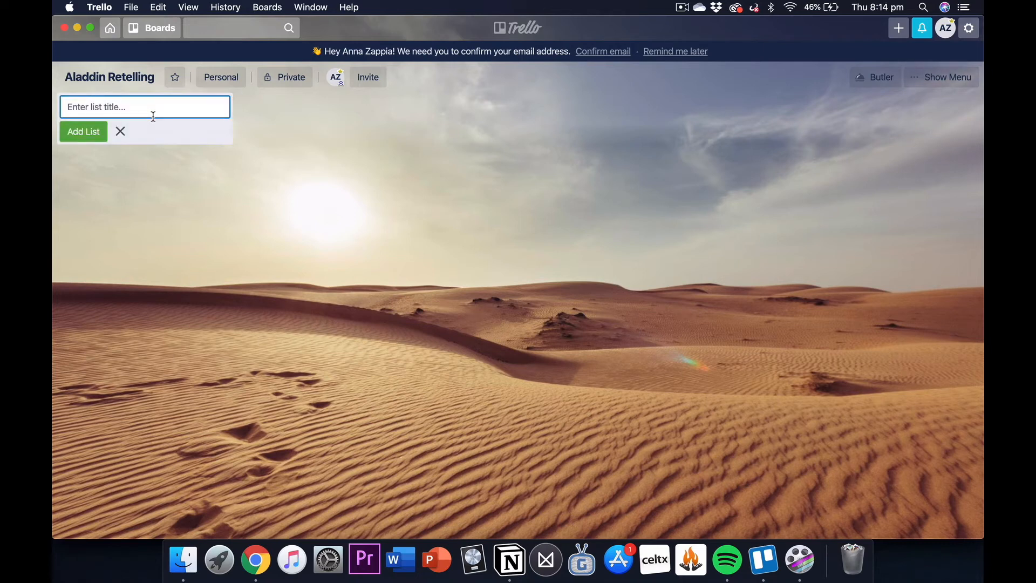
type("Characters List")
key("Return")
Step: Add the cards "Jade" and "Aiden" to the Characters List
left_click(107, 132)
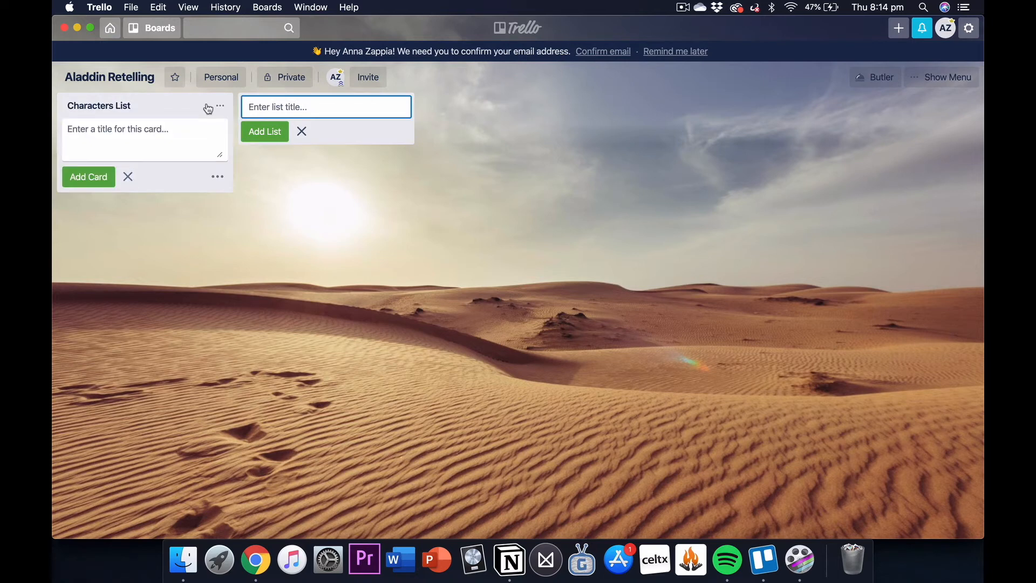
type("Jade")
key("Return")
type("Aiden")
key("Return")
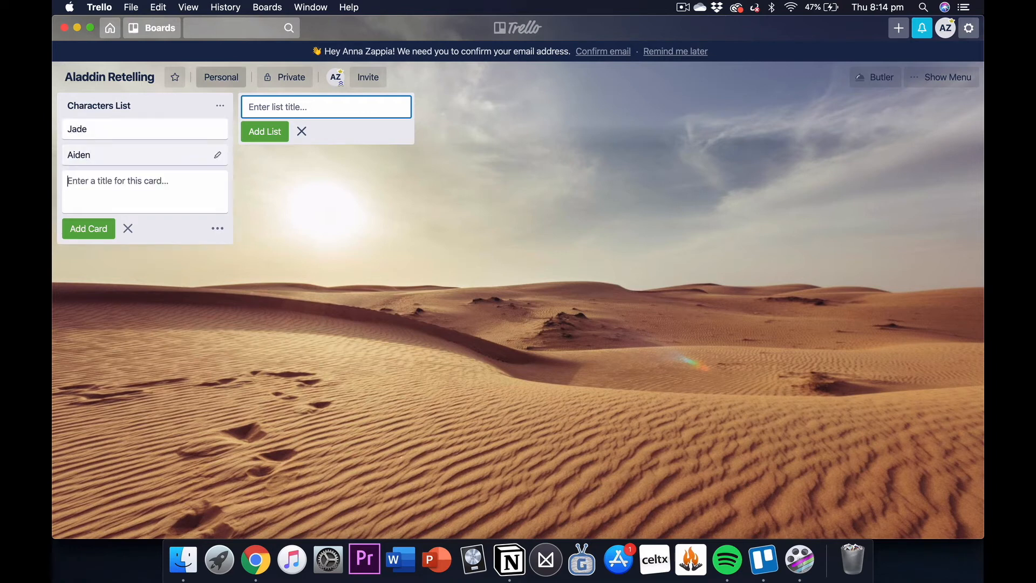
Step: Add the cards "The Sultan" and "Queen Clarrisa" to the Characters List
type("The Sultan")
key("Return")
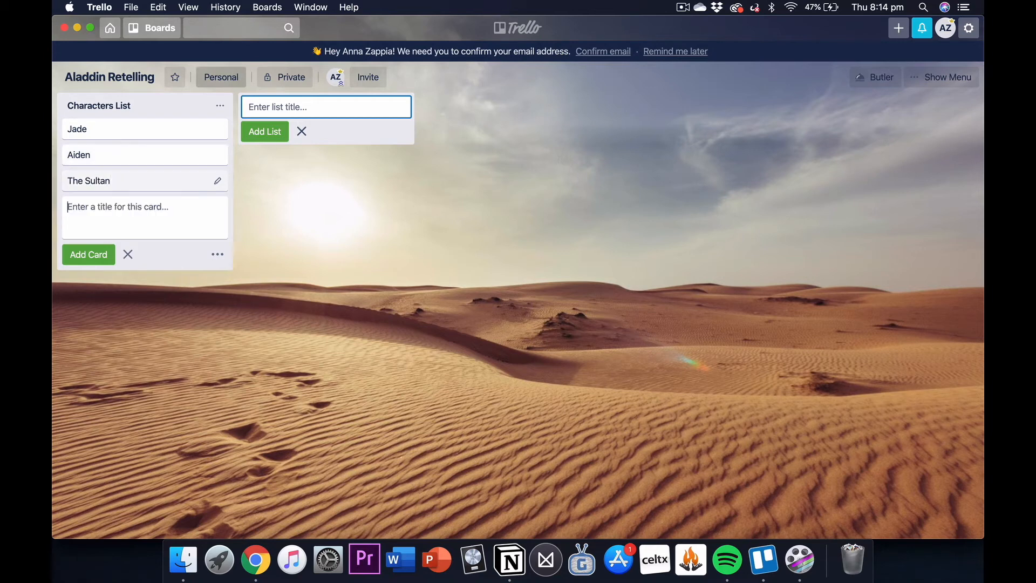
type("Queen Clarrisa")
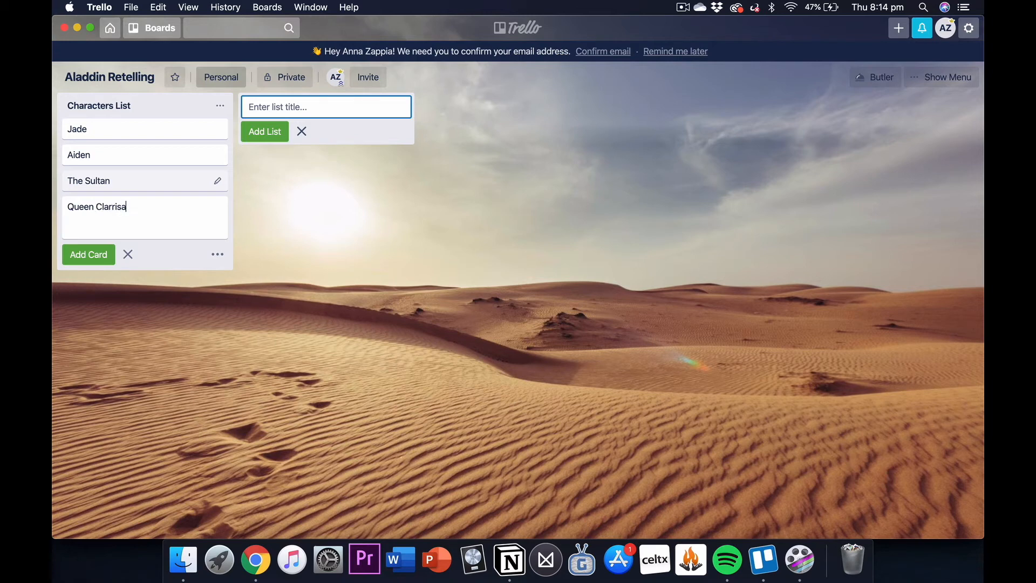
key("Return")
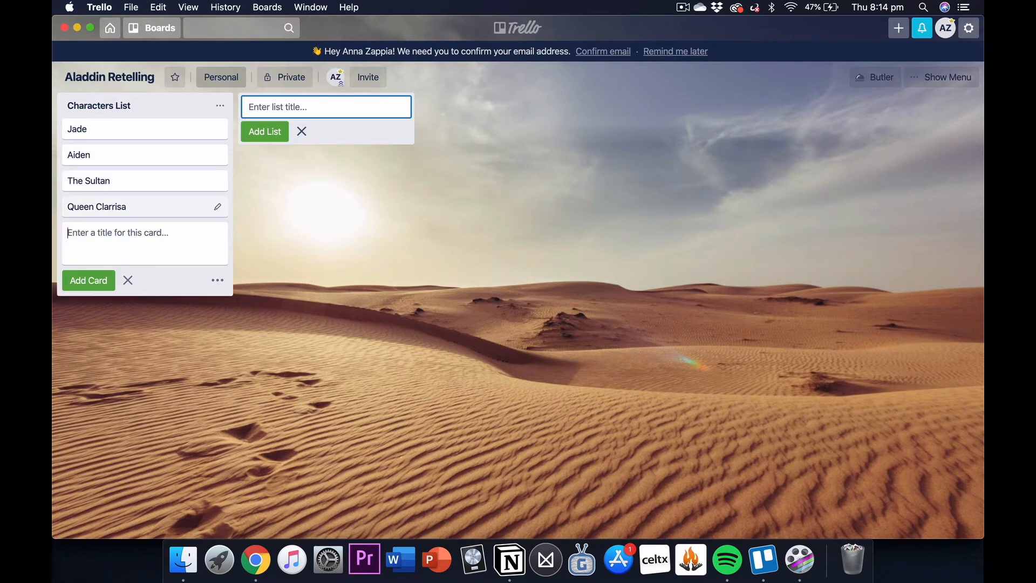
Step: Add the card "Aaliyah (Jade Handmaiden)" to the Characters List
type("Aaliyah")
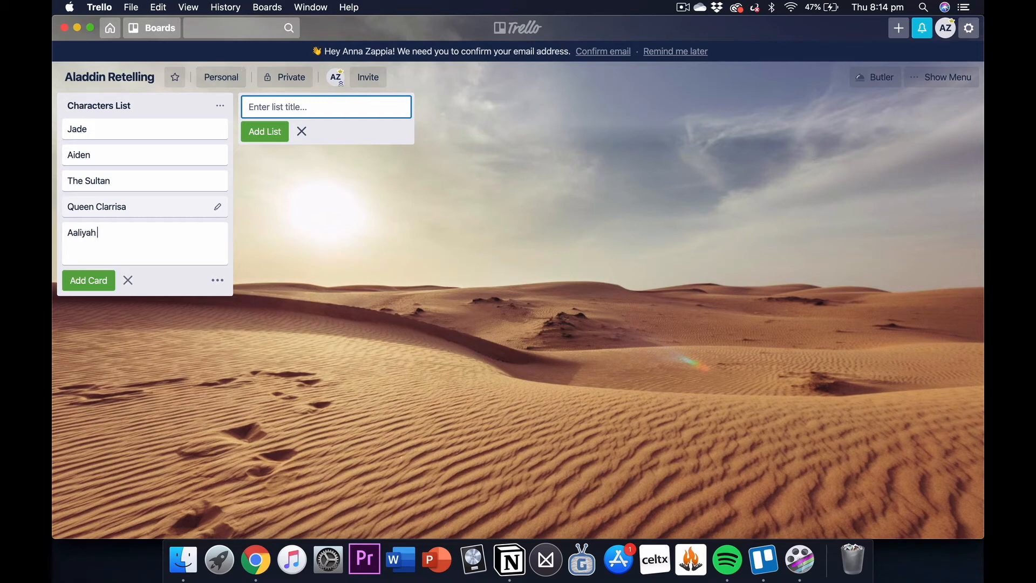
type(" (Jade")
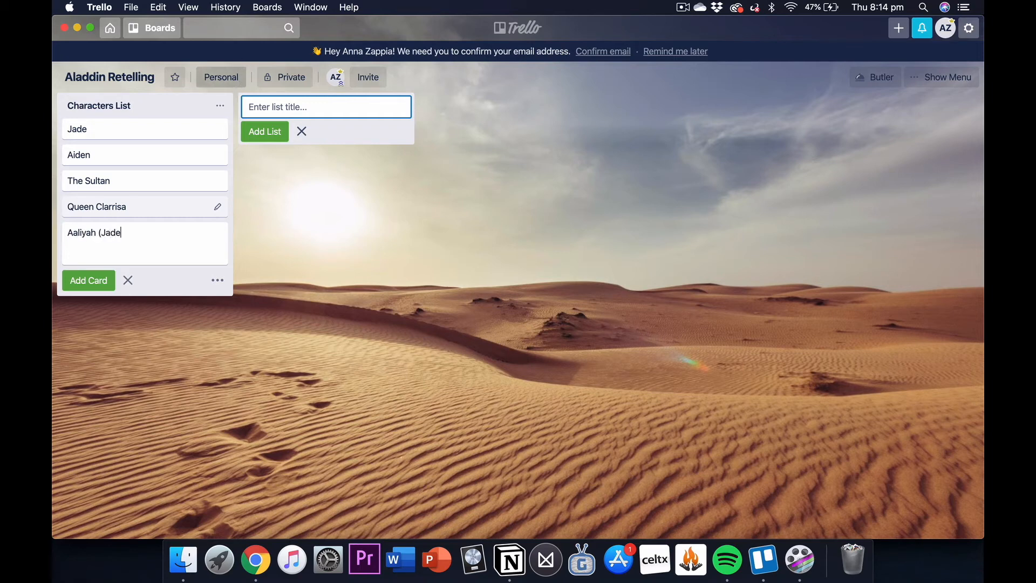
type(" Handmaiden)")
key("Return")
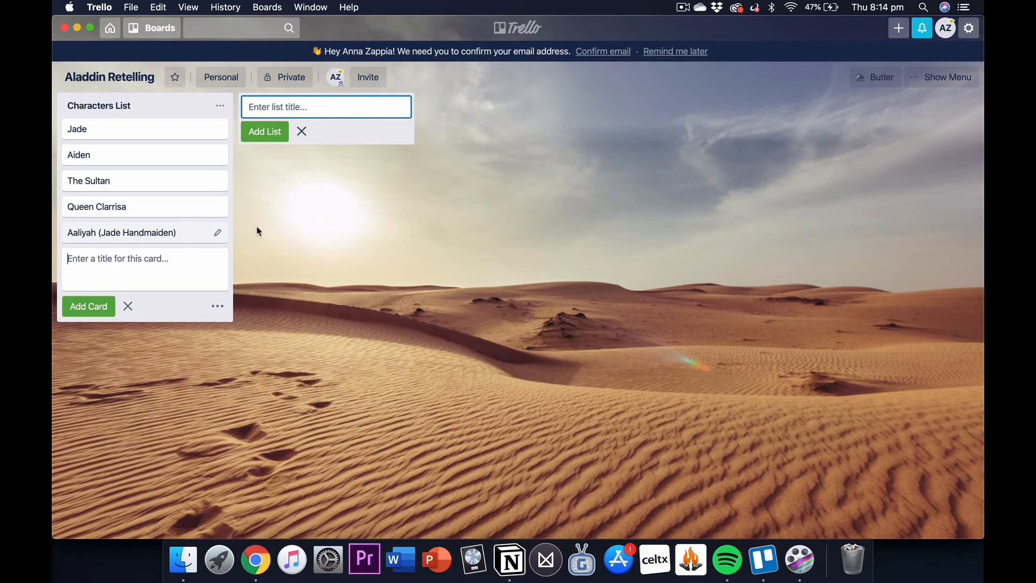
key("Escape")
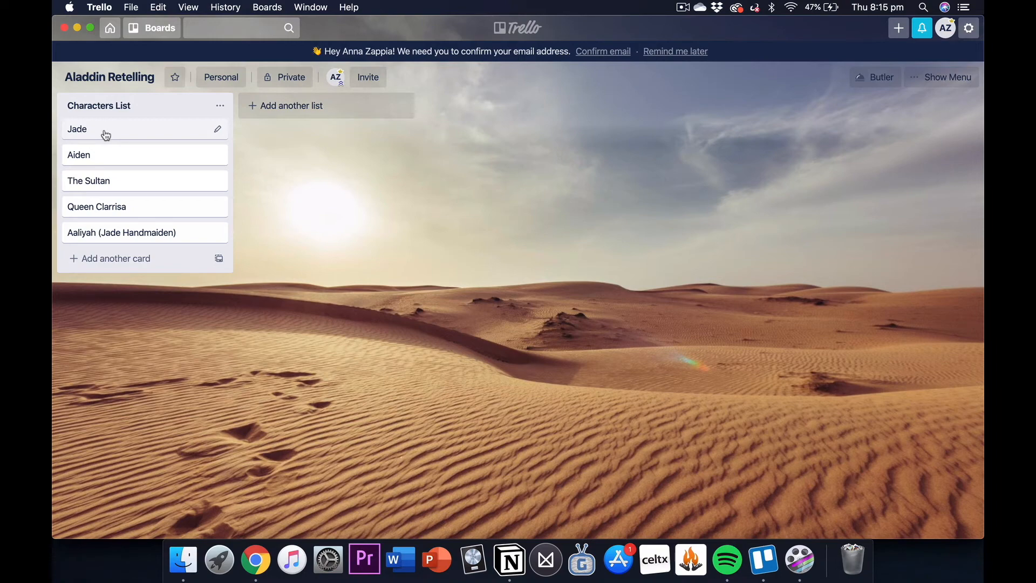
Step: Attach the image "In The Land Where The Ocean Meets The Desert.jpeg" from the computer's Novels pictures folder to the Jade card
left_click(106, 134)
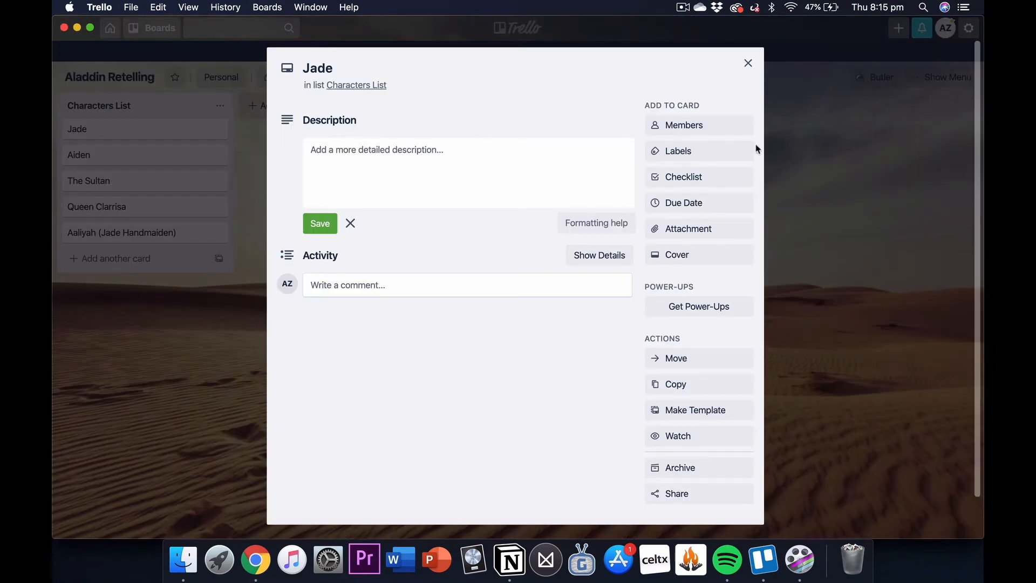
left_click(686, 234)
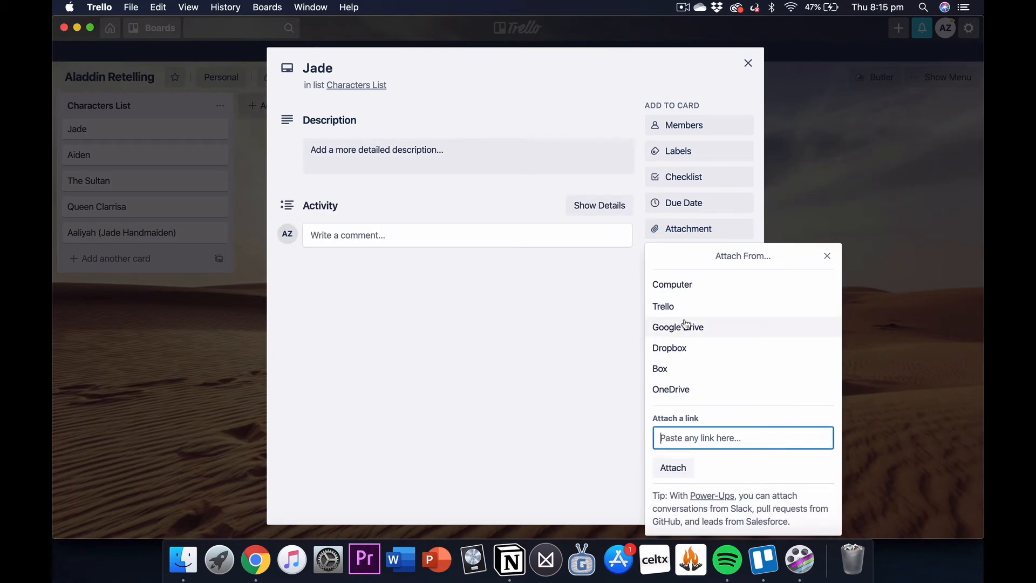
left_click(683, 294)
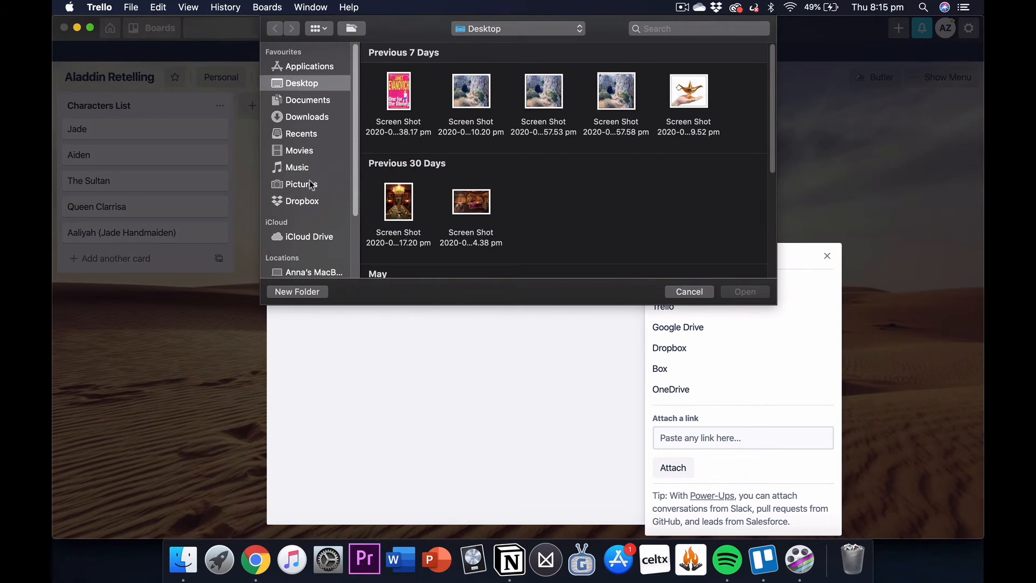
left_click(310, 186)
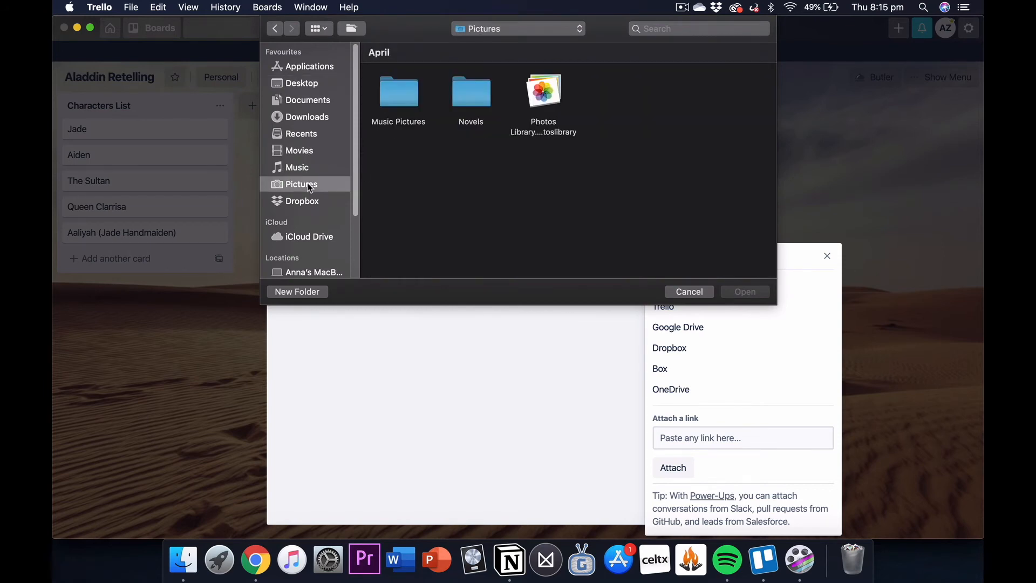
double_click(477, 97)
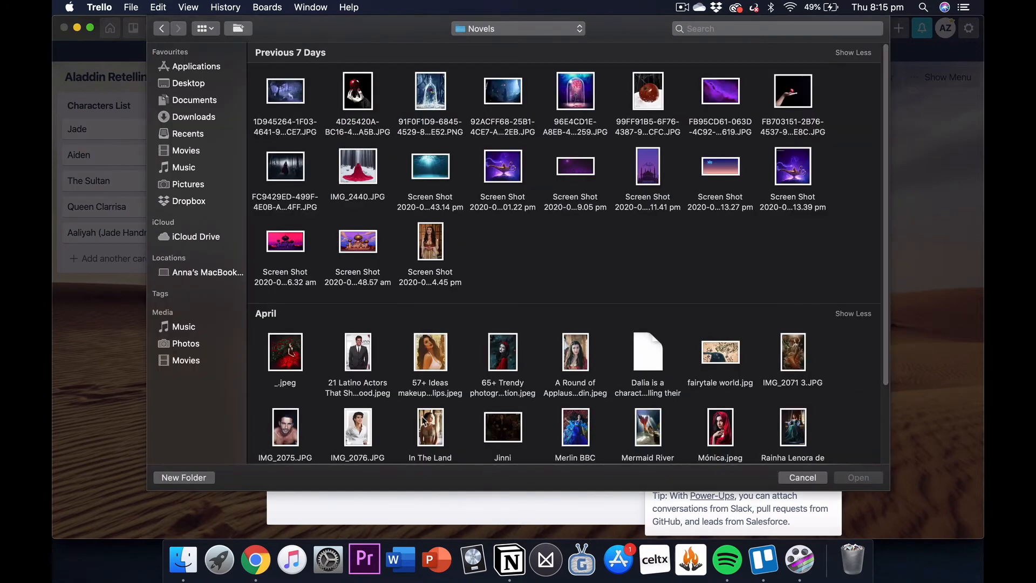
left_click(432, 428)
double_click(432, 428)
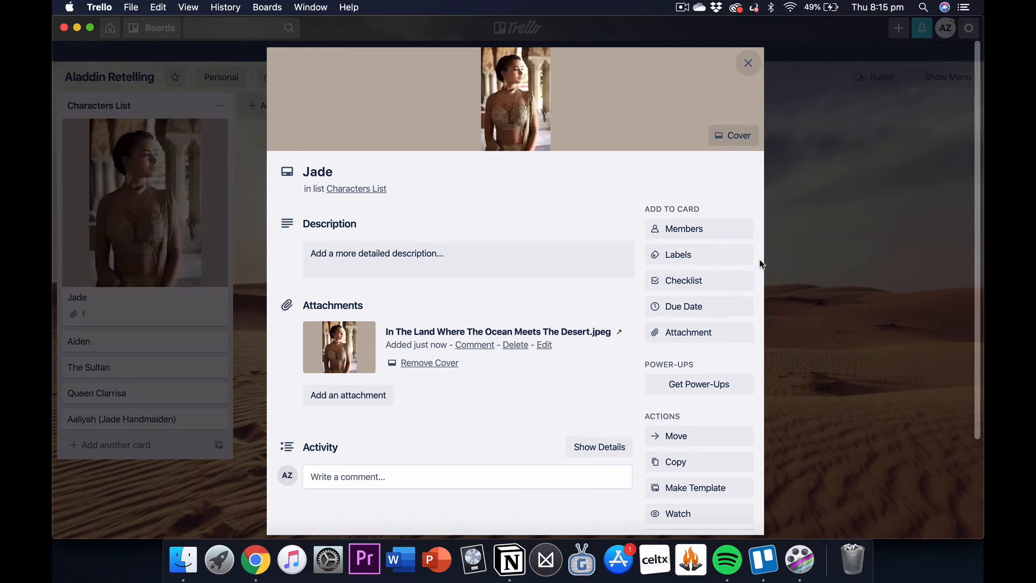
left_click(749, 63)
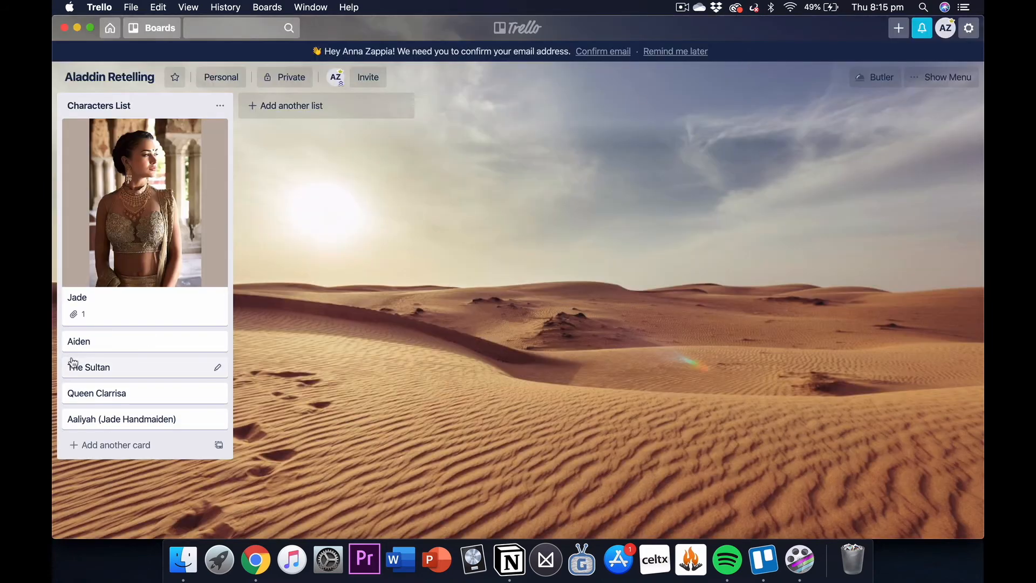
Step: Attach the image IMG_2075.JPG from the computer's Novels folder to the Aiden card
left_click(93, 348)
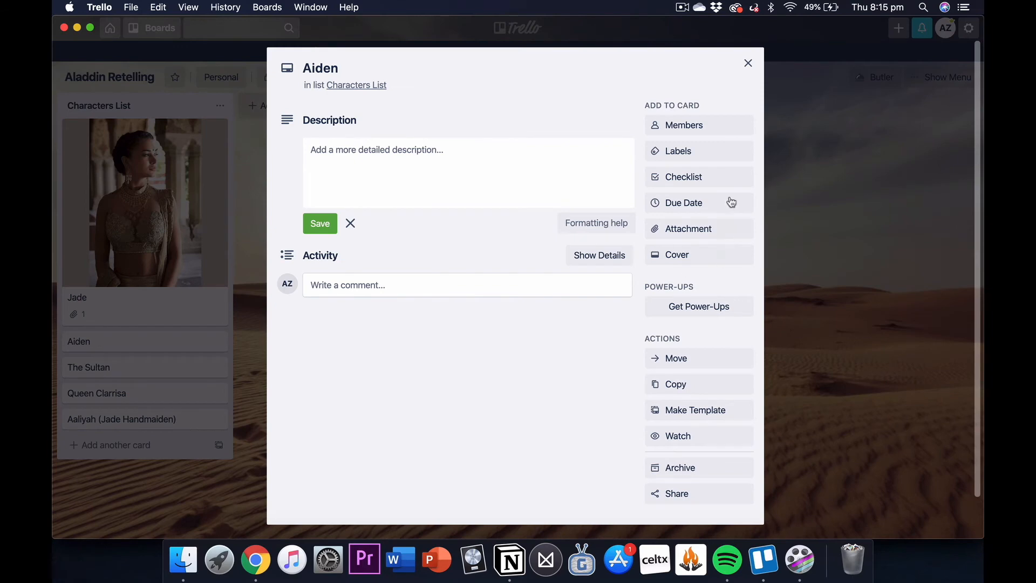
left_click(693, 231)
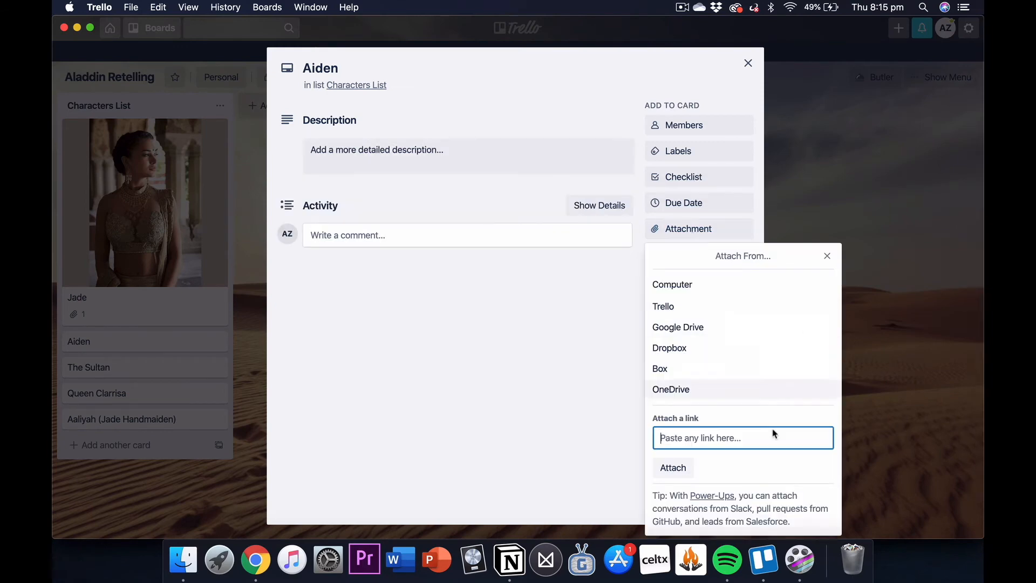
left_click(681, 283)
left_click(281, 423)
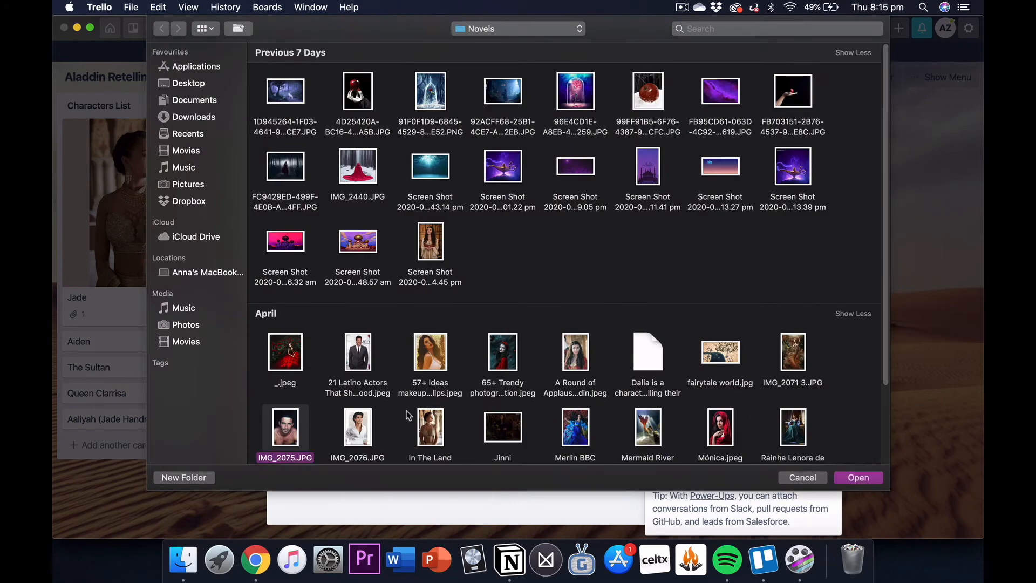
left_click(860, 477)
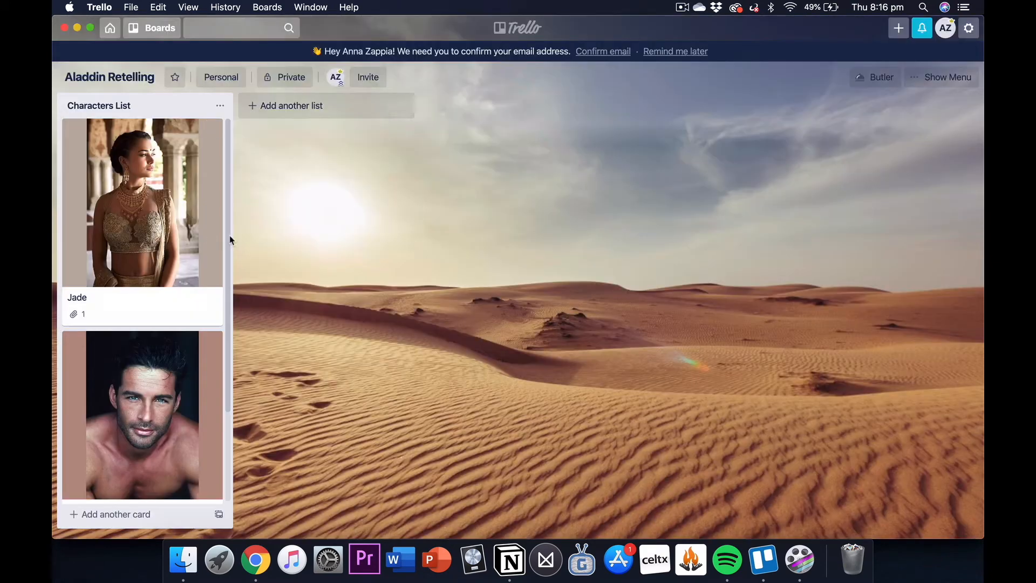
Step: Attach the image "Screen Shot 2020-08-06 at 8.17.15 pm.png" from the computer to The Sultan card
scroll(143, 270, "down", 3)
left_click(151, 439)
left_click(689, 228)
left_click(717, 285)
left_click(283, 98)
left_click(860, 477)
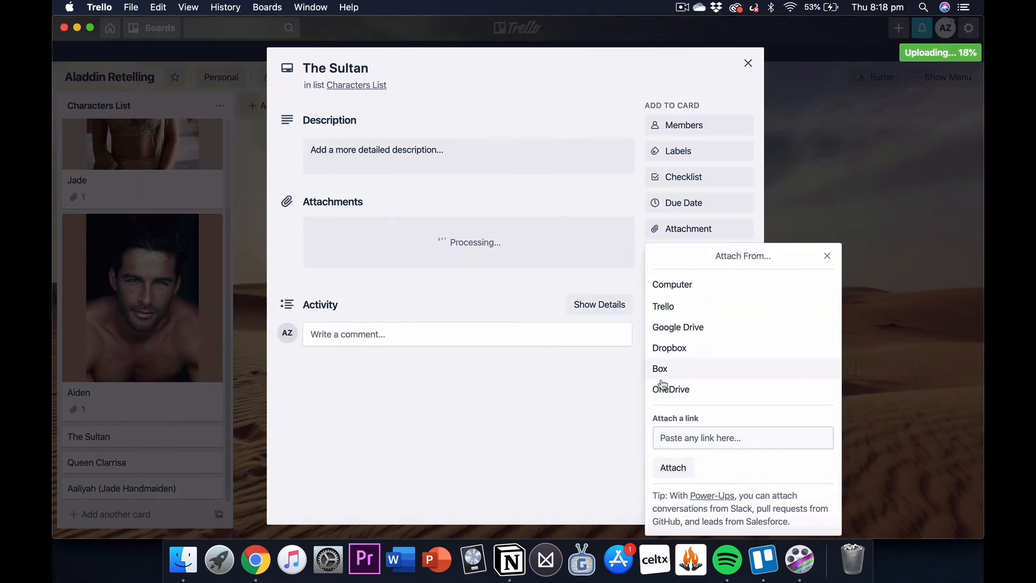
left_click(828, 257)
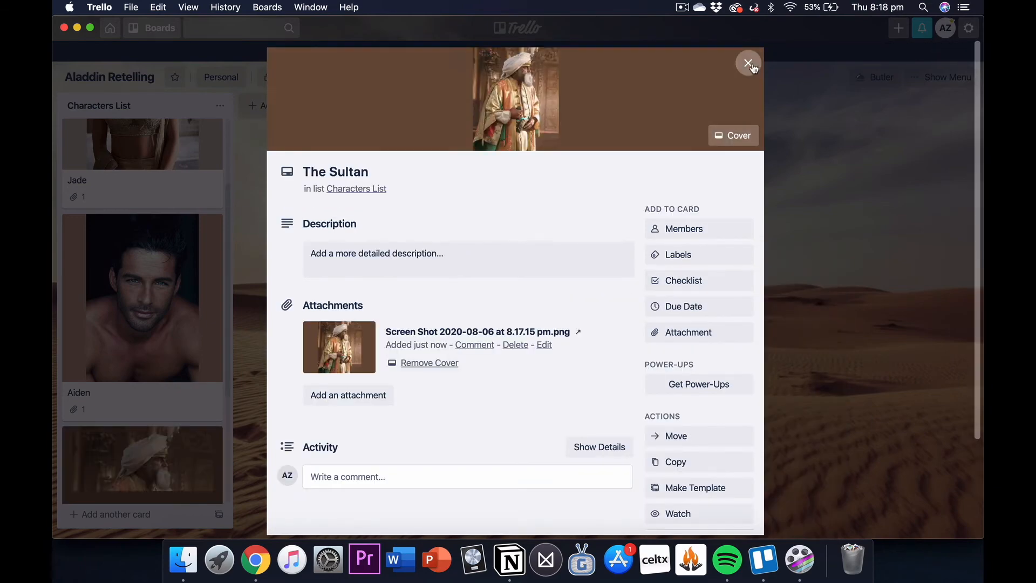
left_click(748, 63)
Step: Attach the image "Rainha Lenora de Menascar.png" from the computer's Novels folder to the Queen Clarrisa card
scroll(161, 493, "down", 3)
left_click(161, 462)
left_click(723, 228)
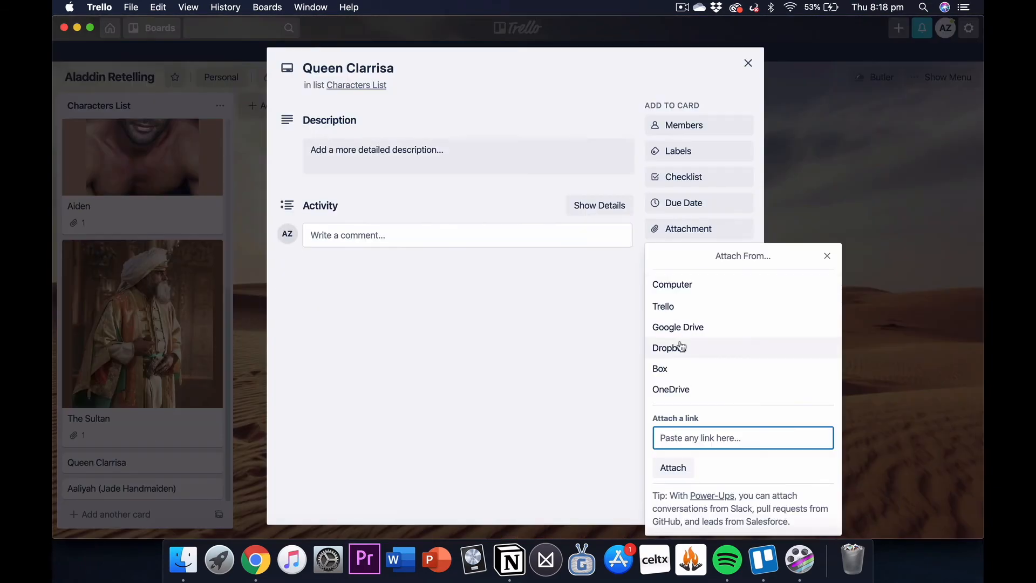
left_click(680, 282)
scroll(869, 378, "down", 5)
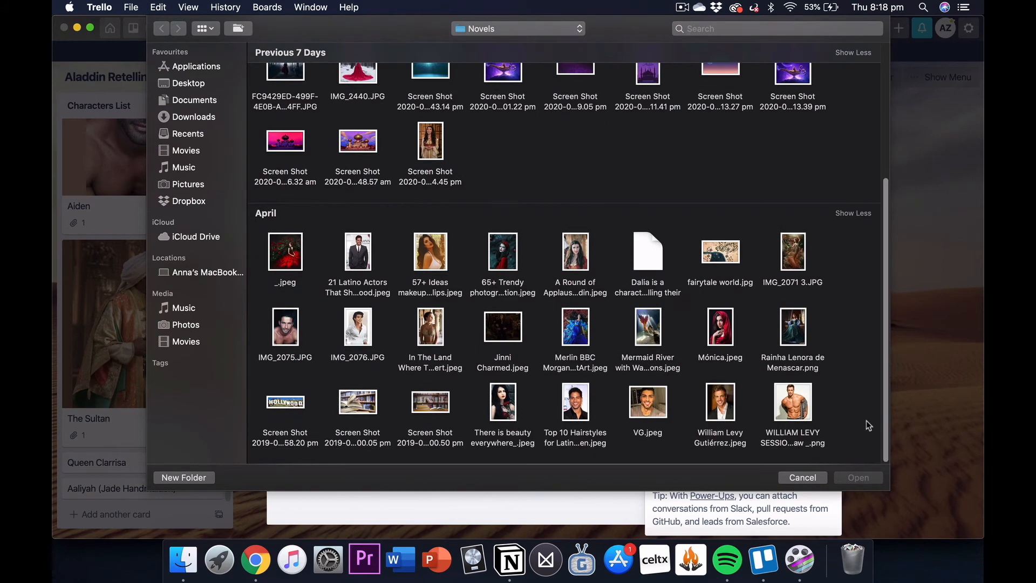
double_click(790, 351)
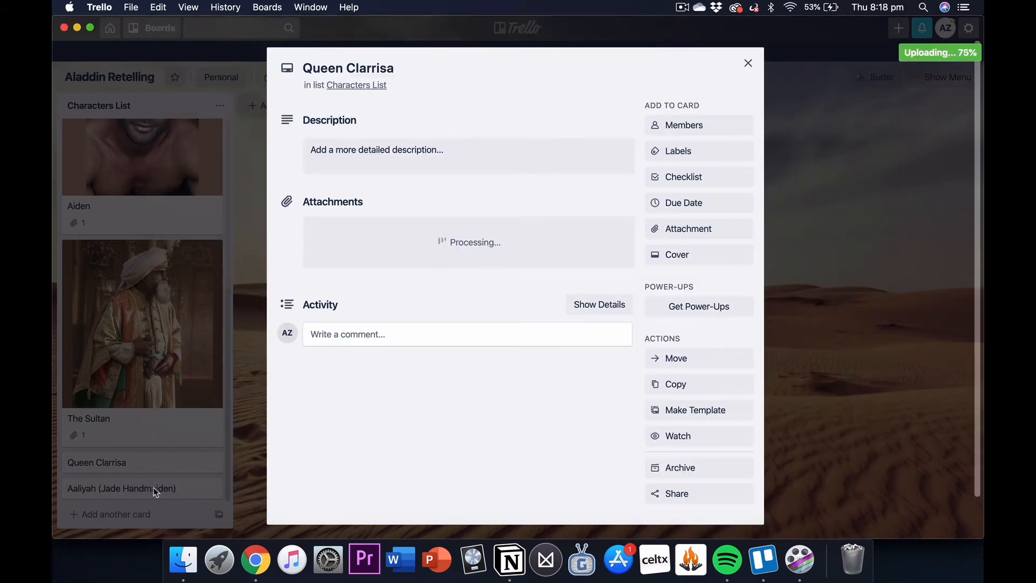
left_click(749, 63)
Step: Attach the image "Screen Shot 2020-07-14 at 9.04.45 pm.png" from the computer to the Aaliyah (Jade Handmaiden) card
scroll(212, 475, "down", 3)
left_click(211, 486)
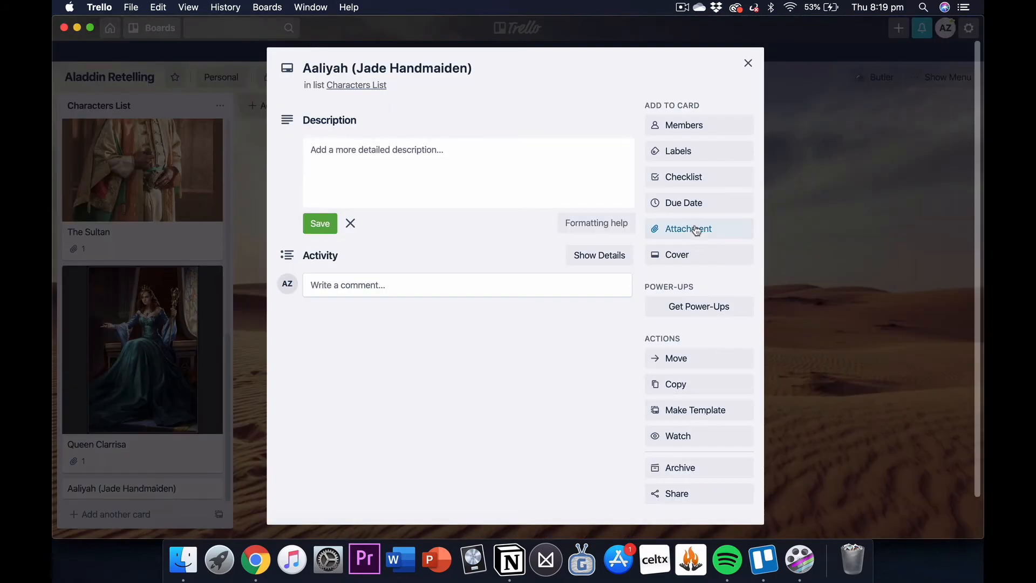
left_click(687, 229)
left_click(675, 268)
double_click(431, 352)
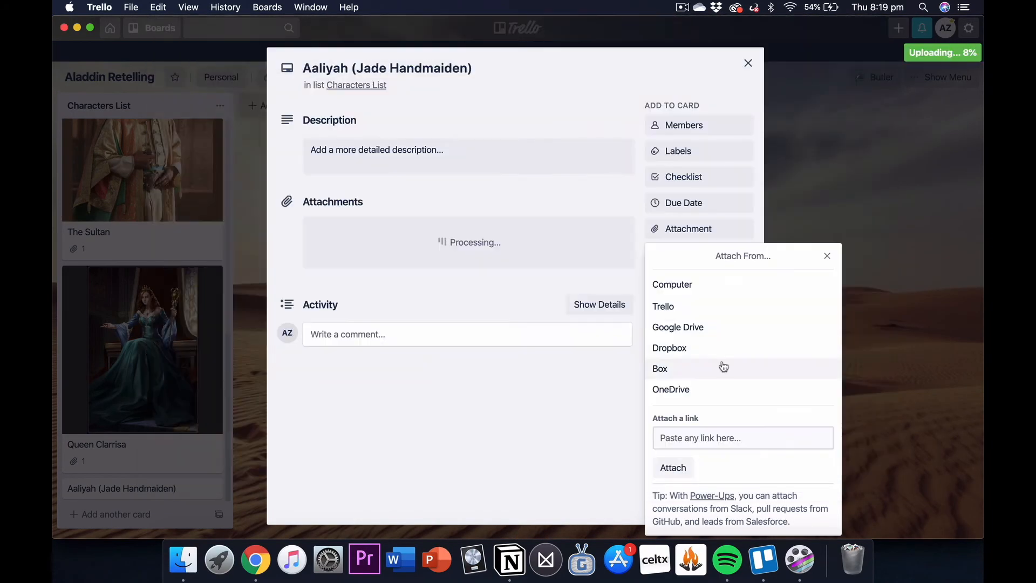
left_click(828, 259)
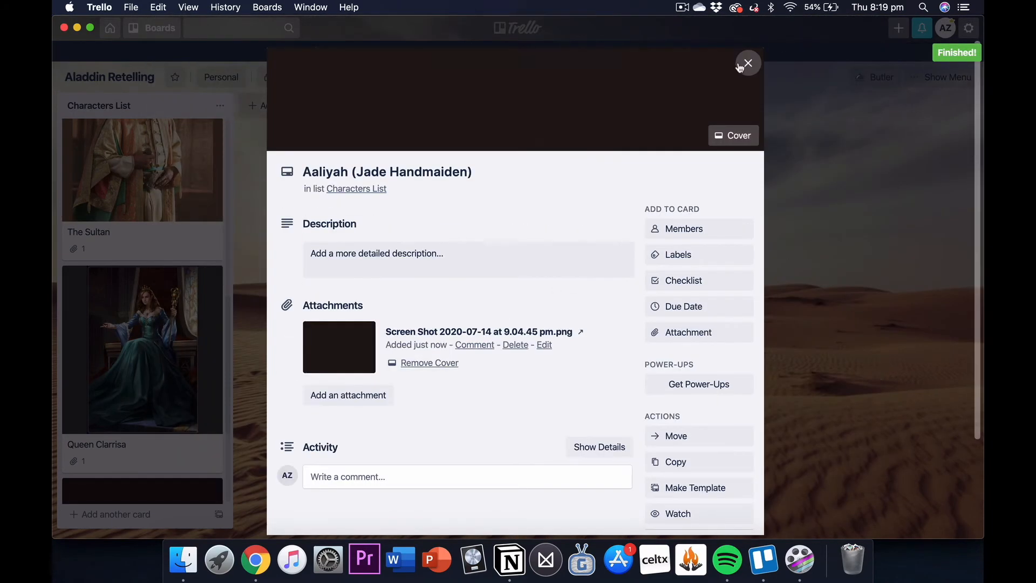
left_click(747, 62)
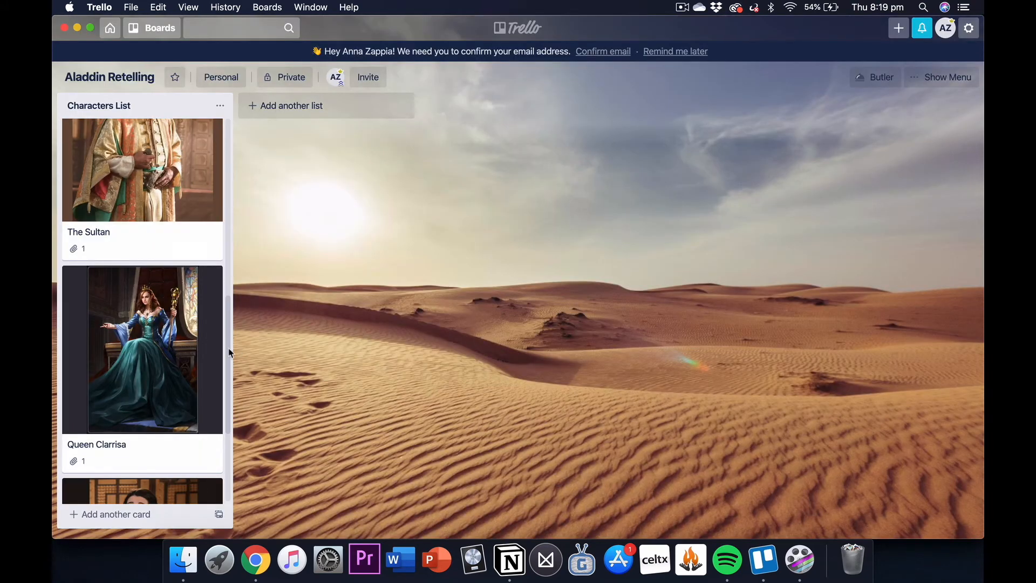
scroll(228, 348, "down", 5)
scroll(223, 435, "up", 15)
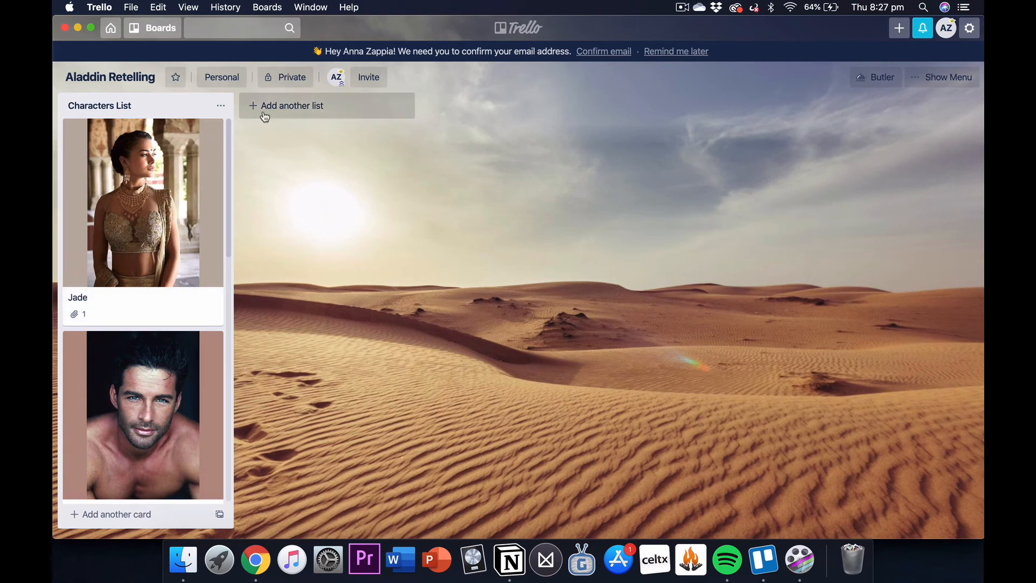
Step: Add a list titled "Chapter One" beside the Characters List
left_click(291, 112)
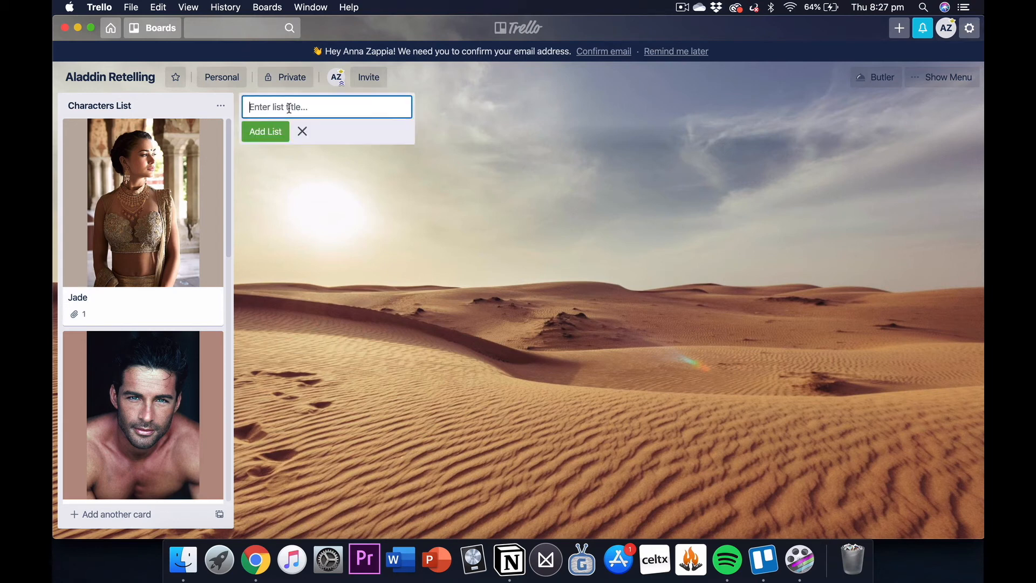
type("Chapter One")
key("Return")
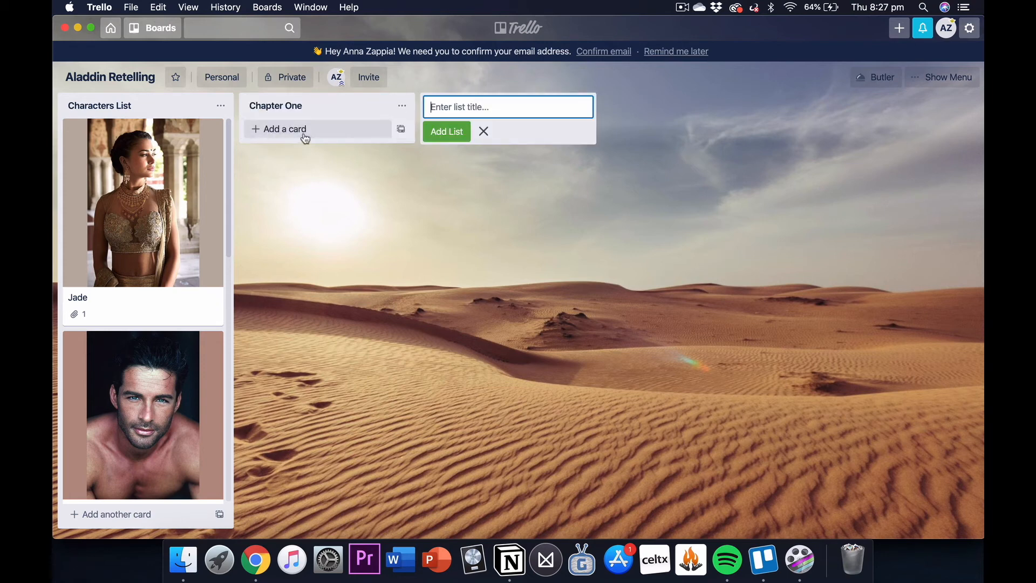
Step: Add the card "Location: Throne Room" to the Chapter One list
left_click(287, 137)
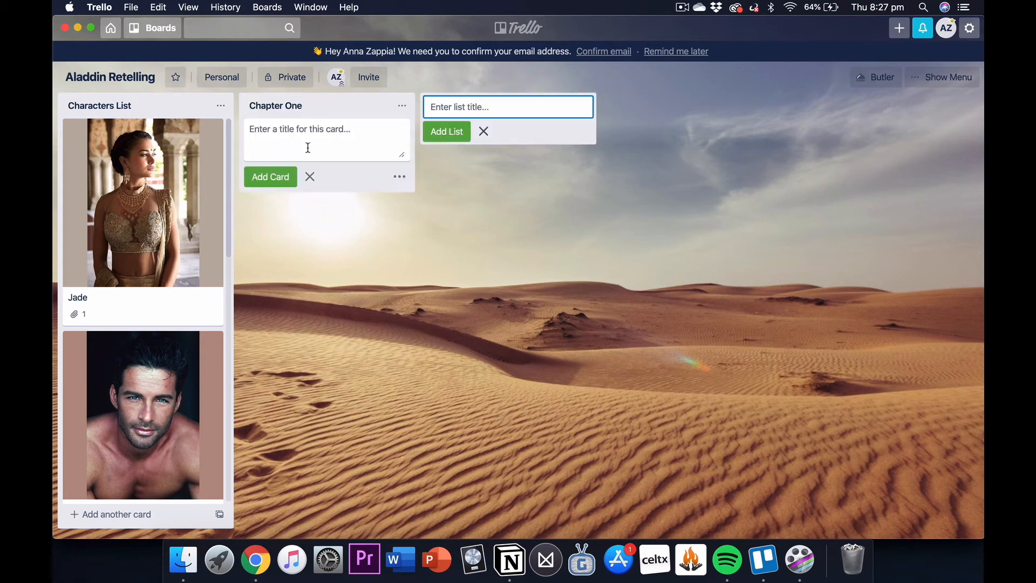
type("LOcation:")
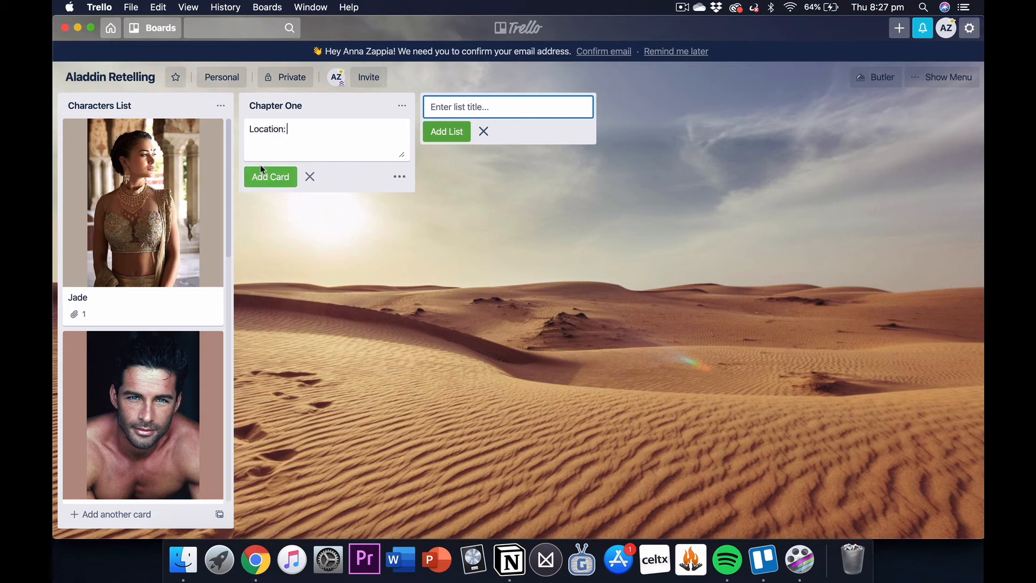
type(" Throne Room")
key("Return")
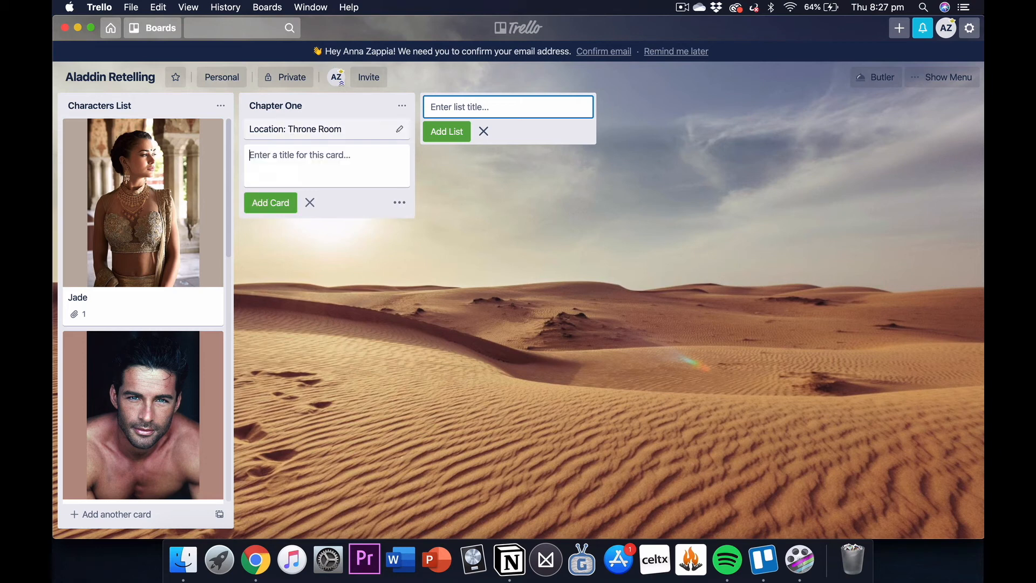
key("Escape")
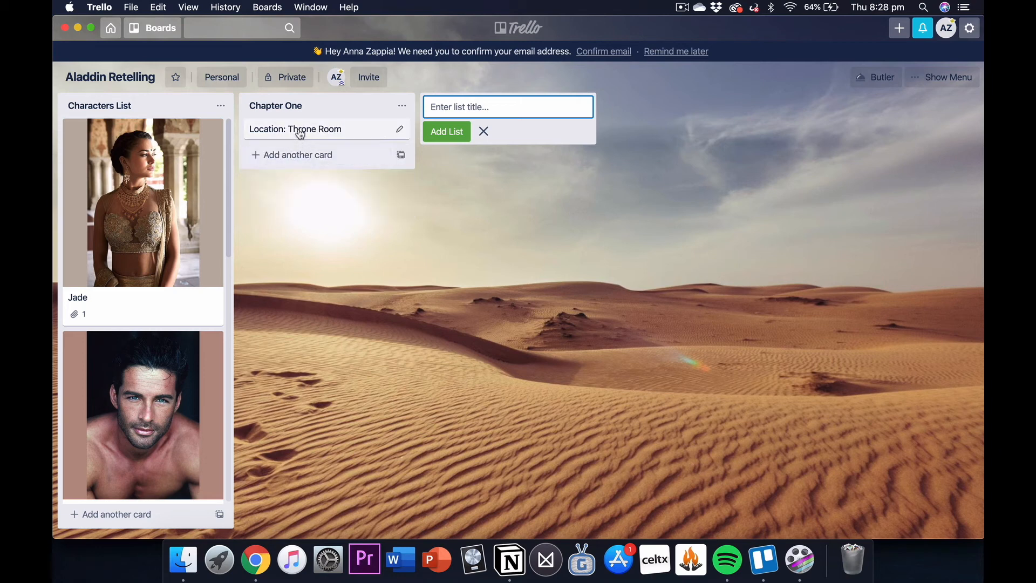
Step: Attach the image "Screen Shot 2020-08-06 at 8.27.12 pm.png" from the computer to the Location: Throne Room card
left_click(300, 133)
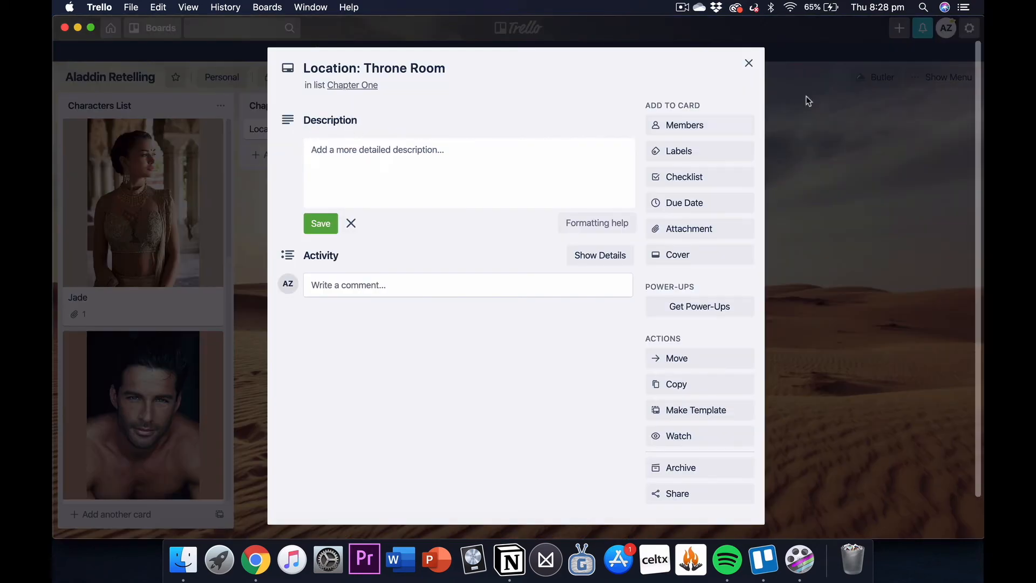
left_click(693, 232)
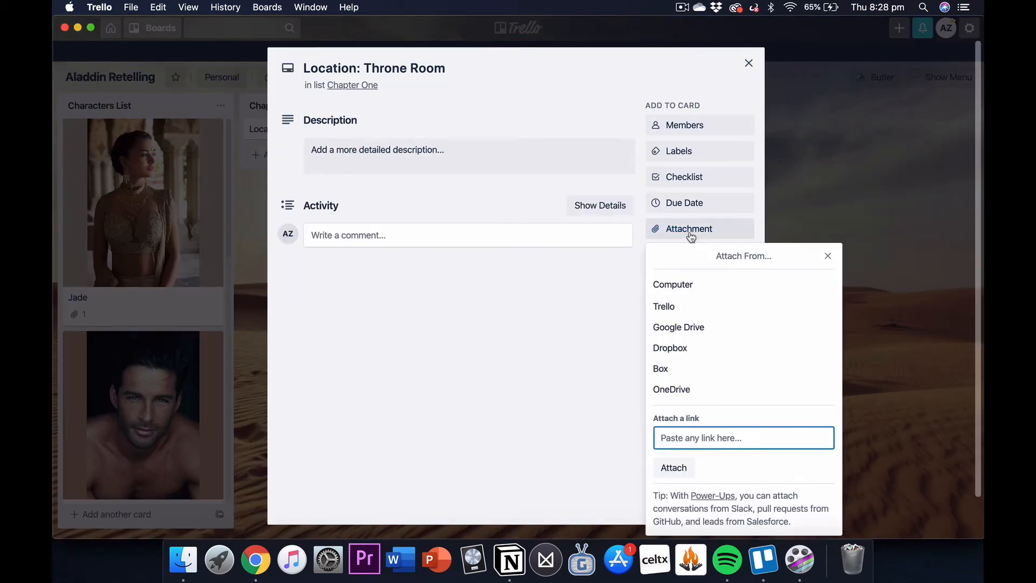
left_click(677, 286)
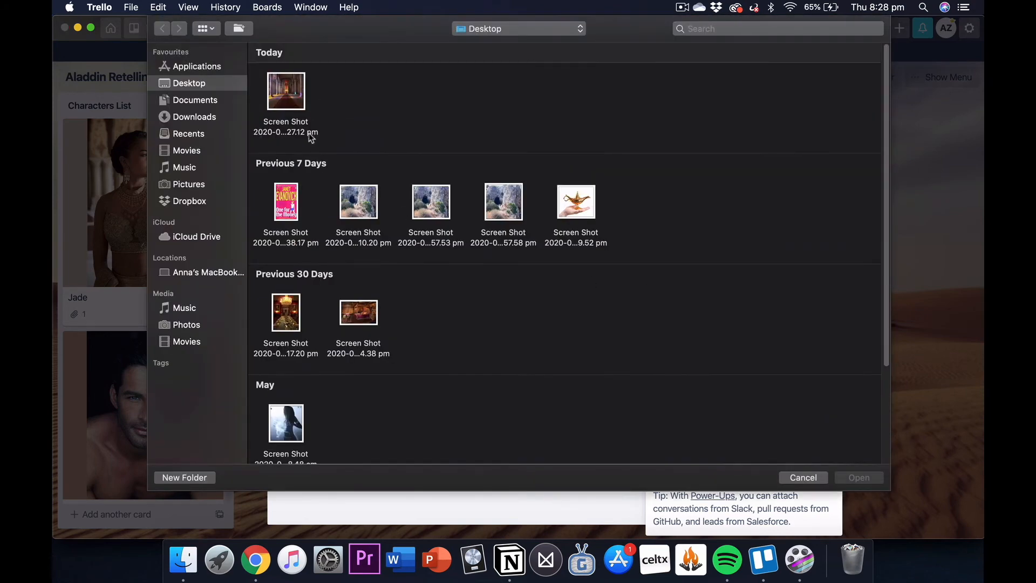
double_click(299, 106)
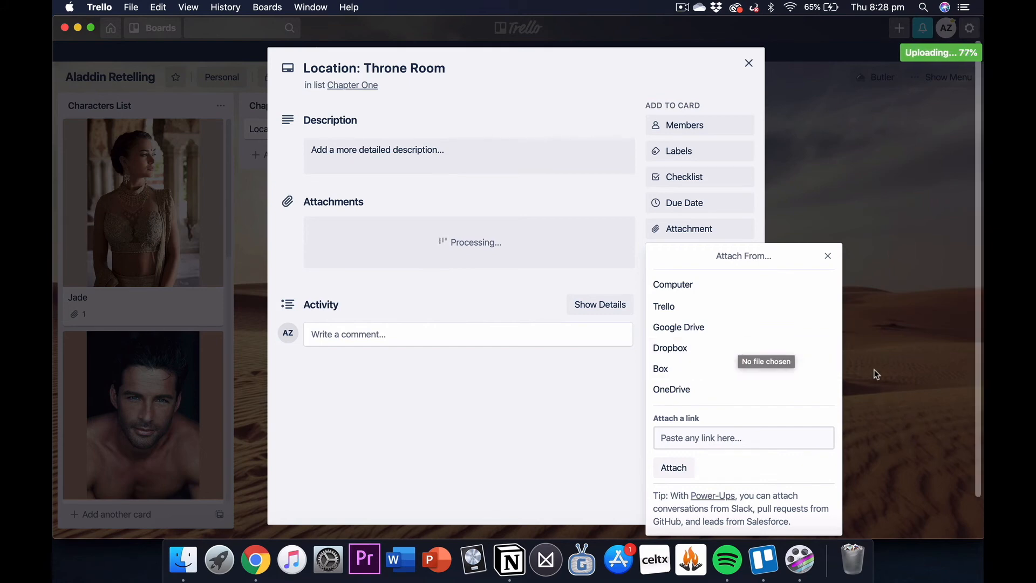
left_click(828, 255)
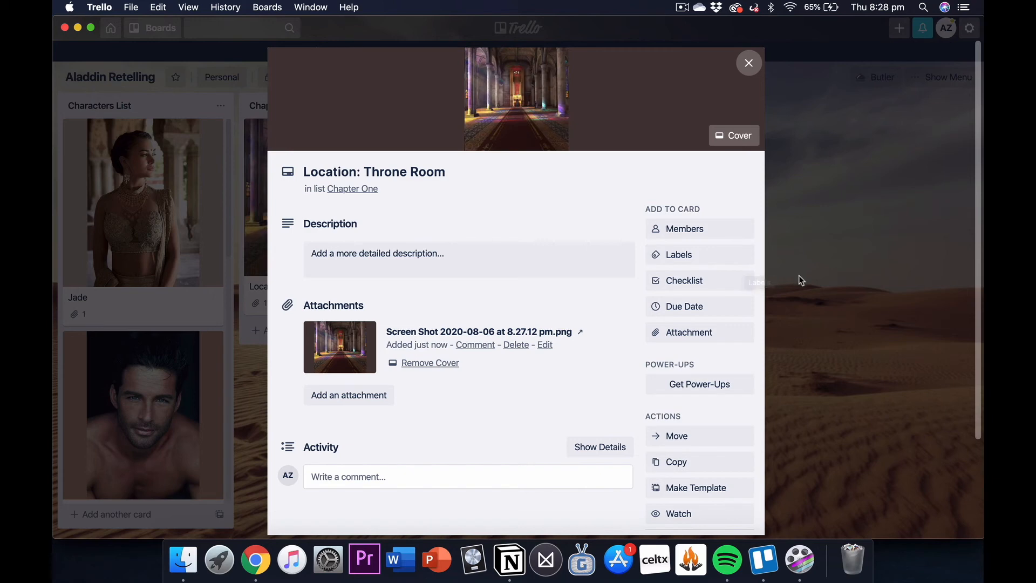
Step: Create a green label named "New Label" on the Location: Throne Room card
left_click(703, 262)
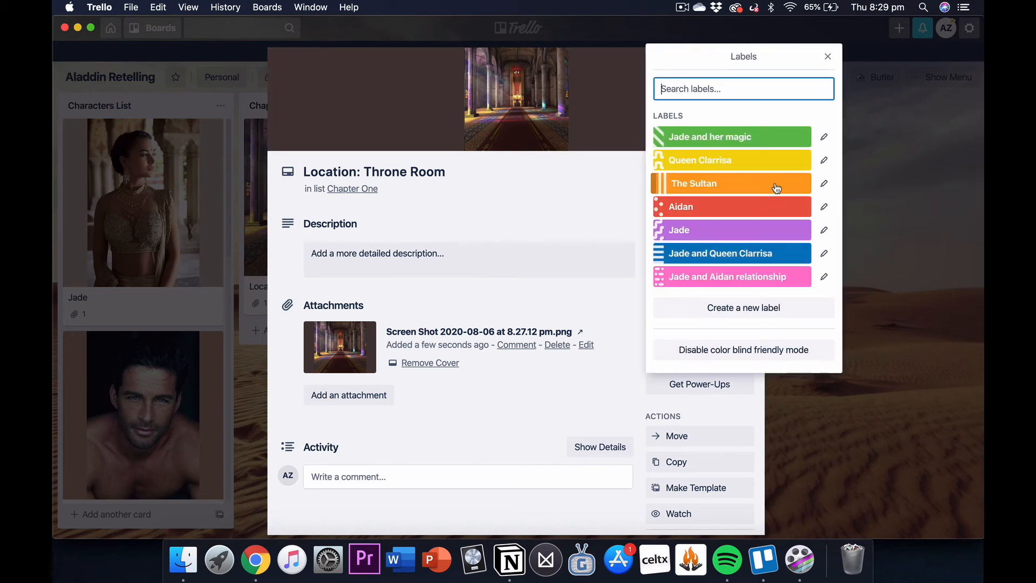
left_click(754, 321)
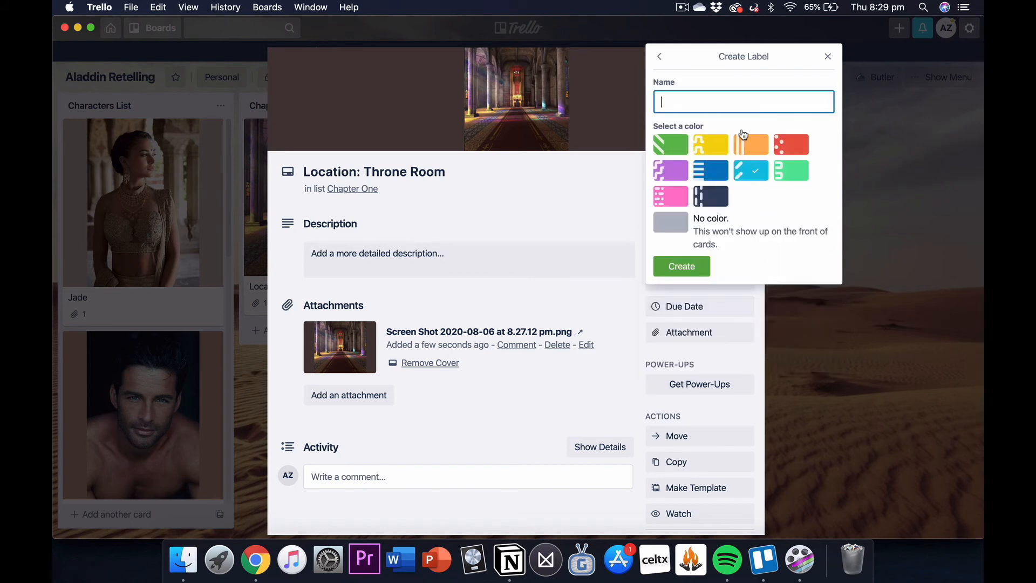
type("New Label")
left_click(668, 150)
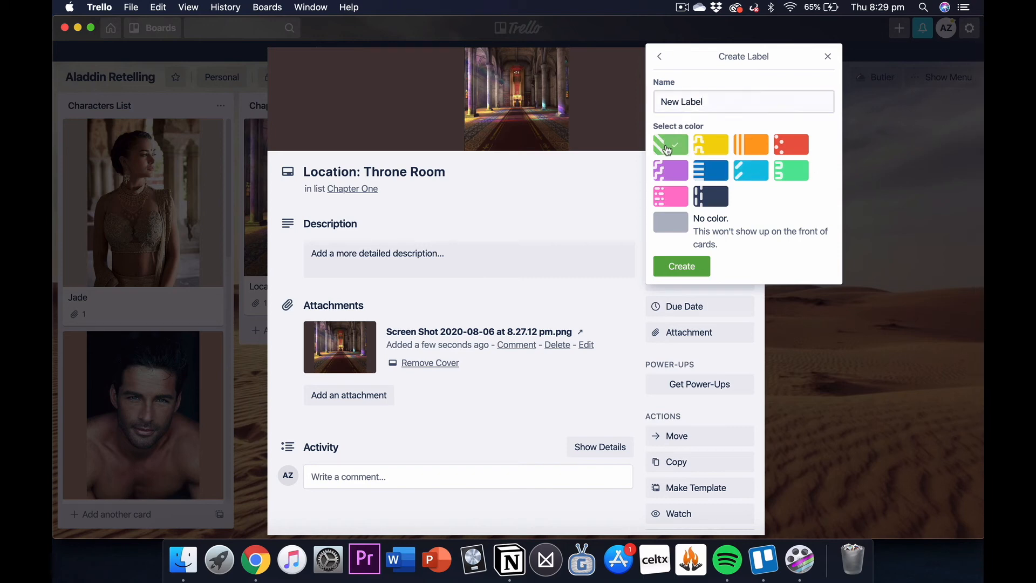
left_click(687, 269)
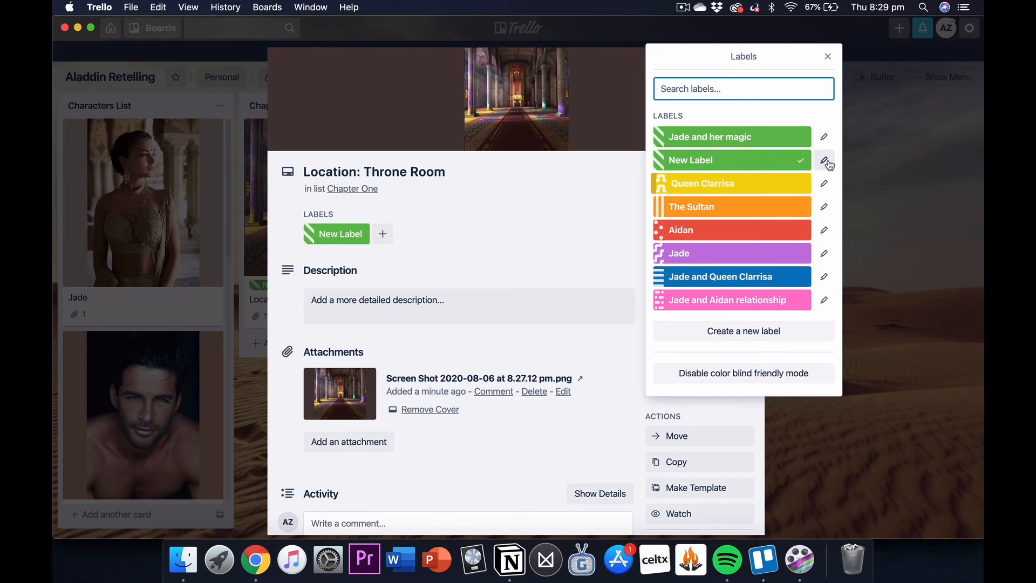
Step: Replace "New Label" on the Location: Throne Room card with the labels "The Sultan" and "Jade", then close the card
left_click(807, 161)
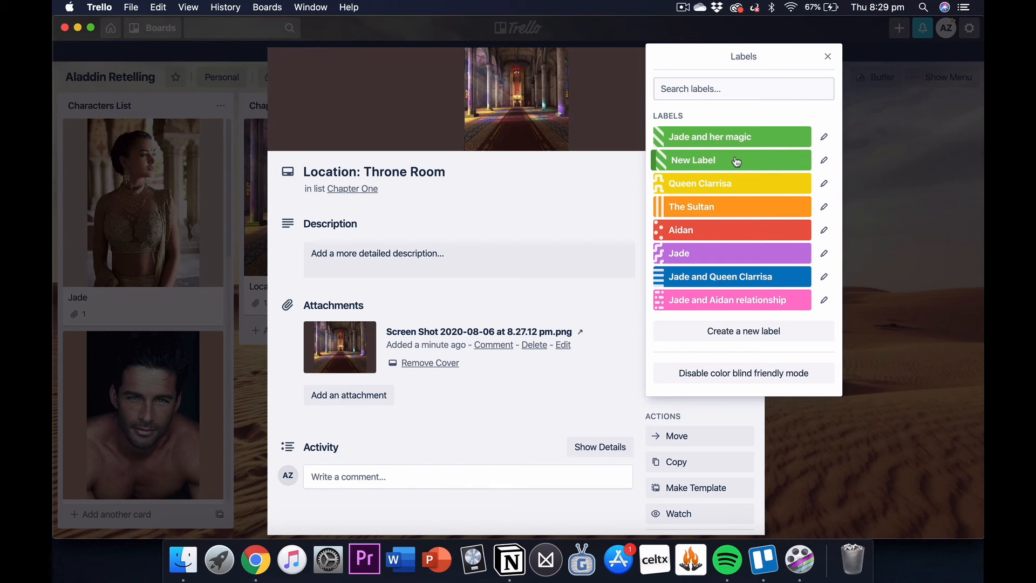
left_click(755, 207)
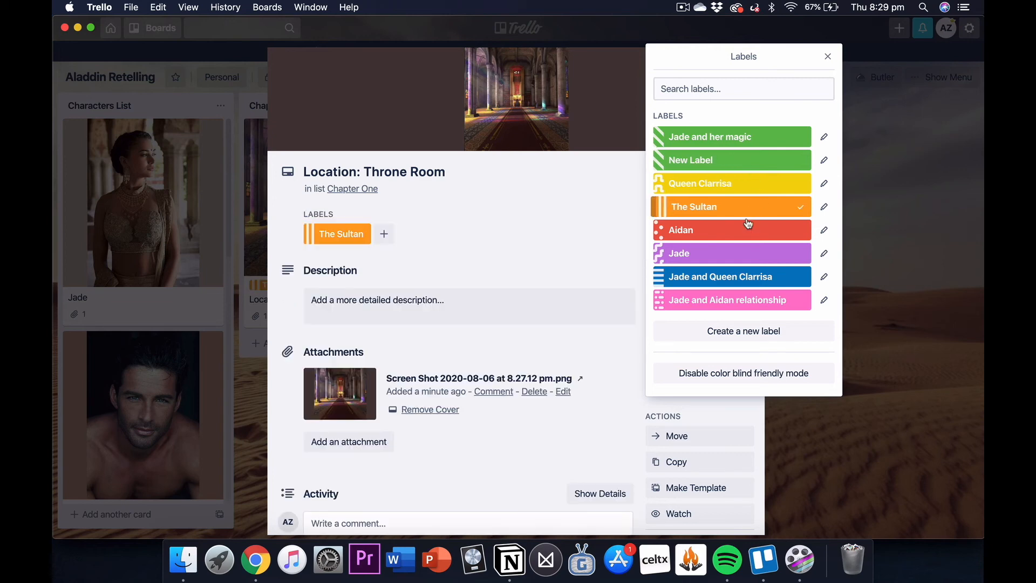
left_click(723, 255)
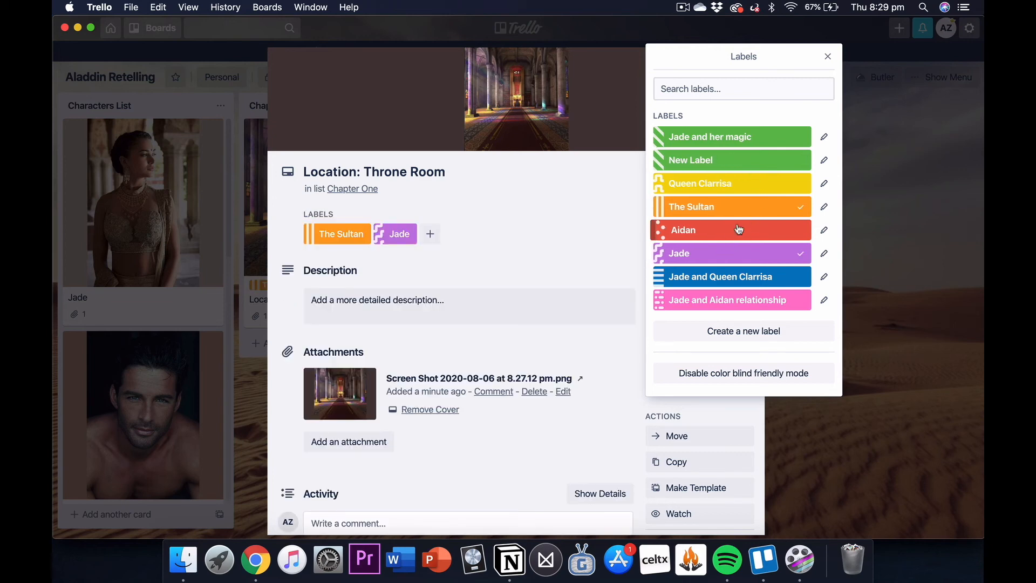
left_click(829, 57)
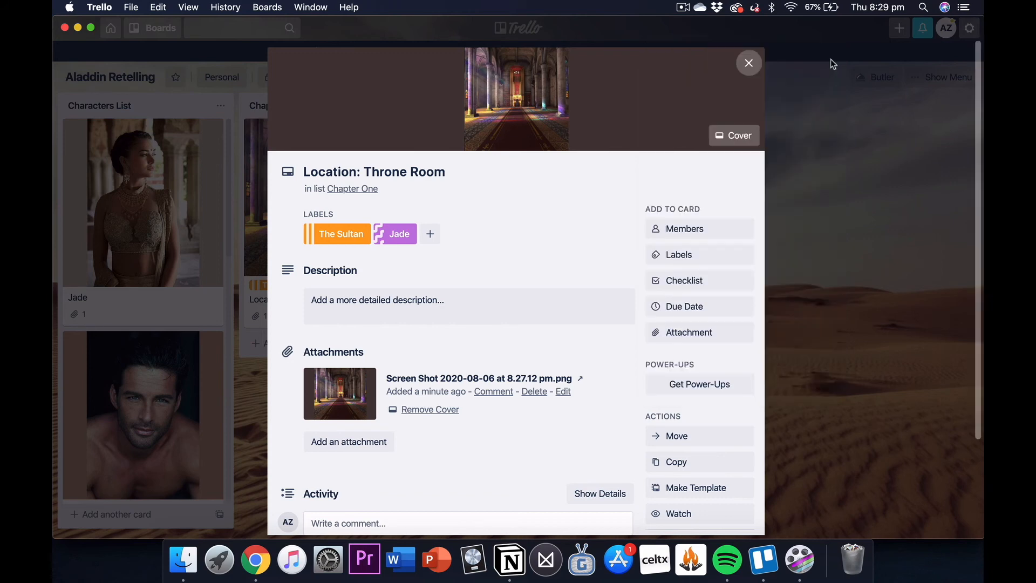
left_click(749, 64)
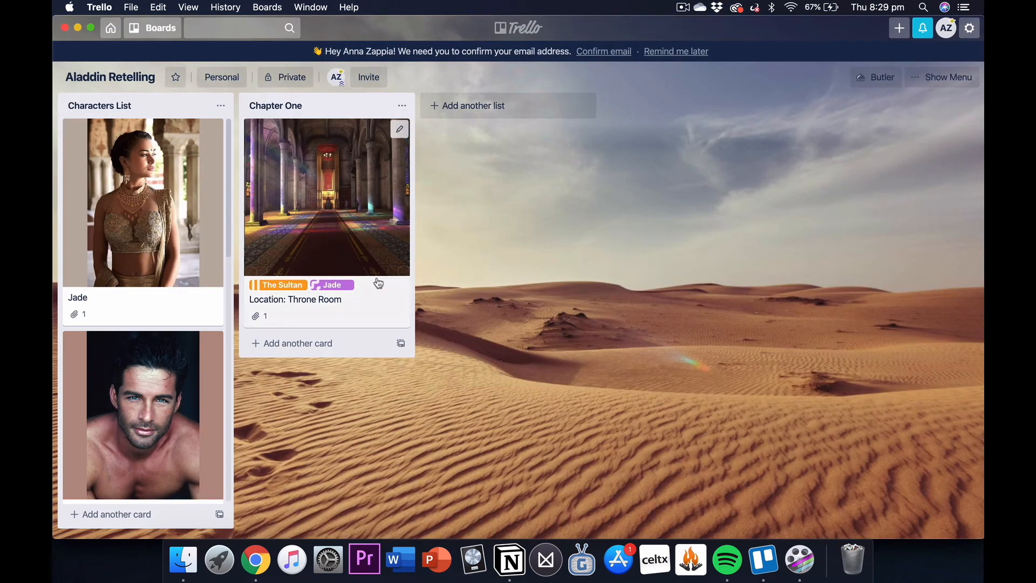
Step: Add the card "Lets just write whatever we want" to the Chapter One list
left_click(298, 343)
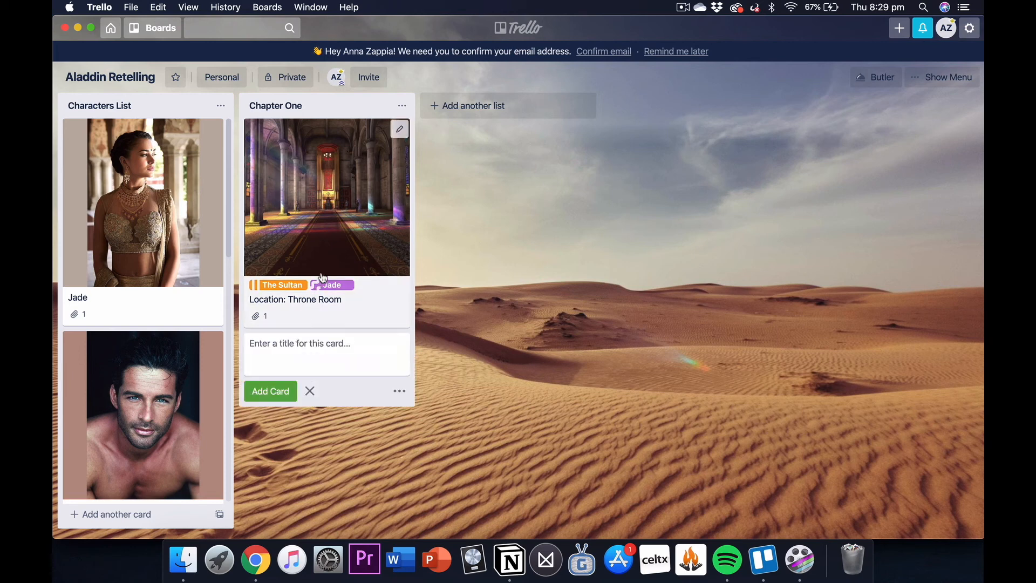
type("Lets just write whatever we want")
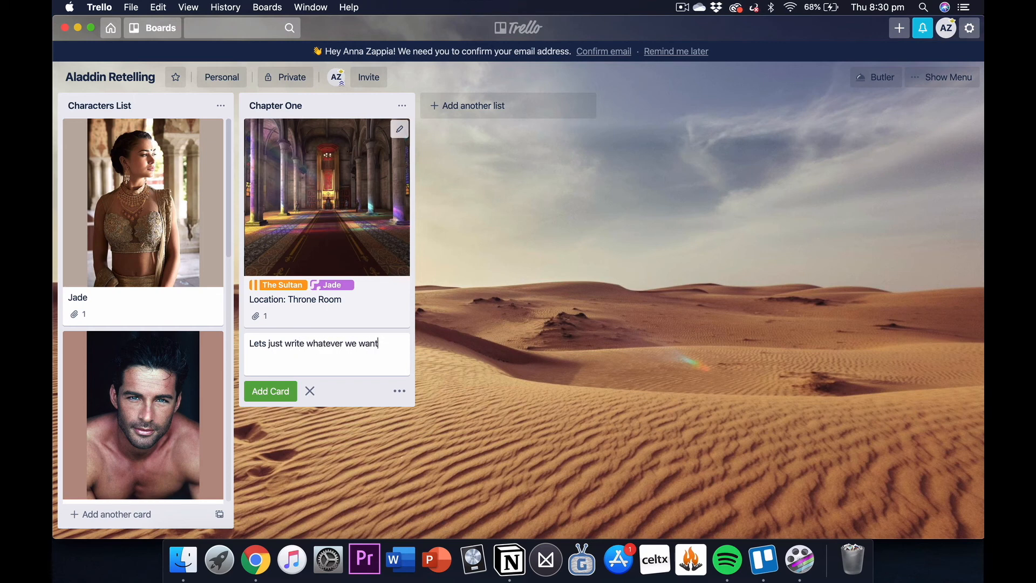
key("Return")
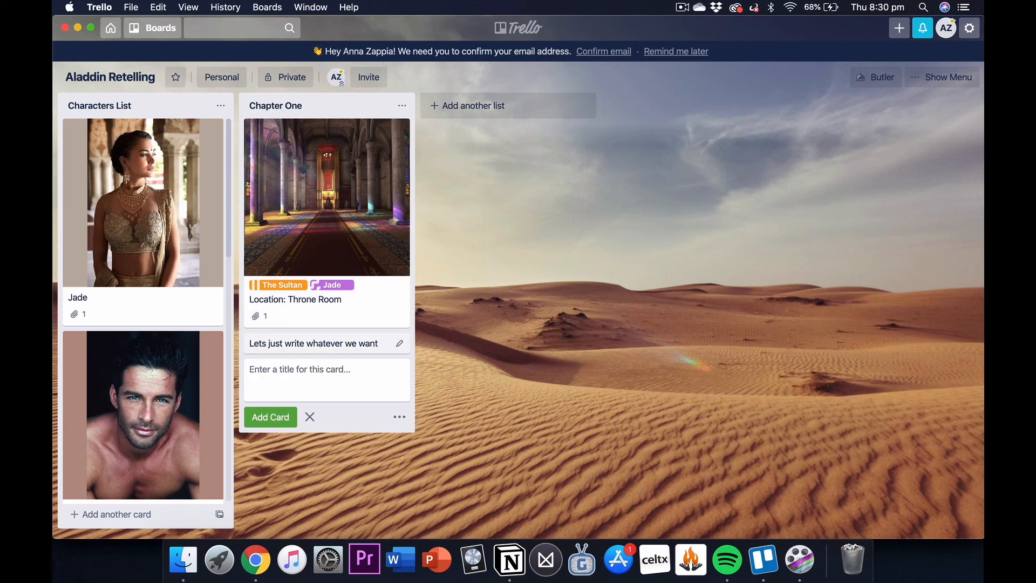
Step: Apply the label "Jade and her magic" to the "Lets just write whatever we want" card and close it
left_click(367, 349)
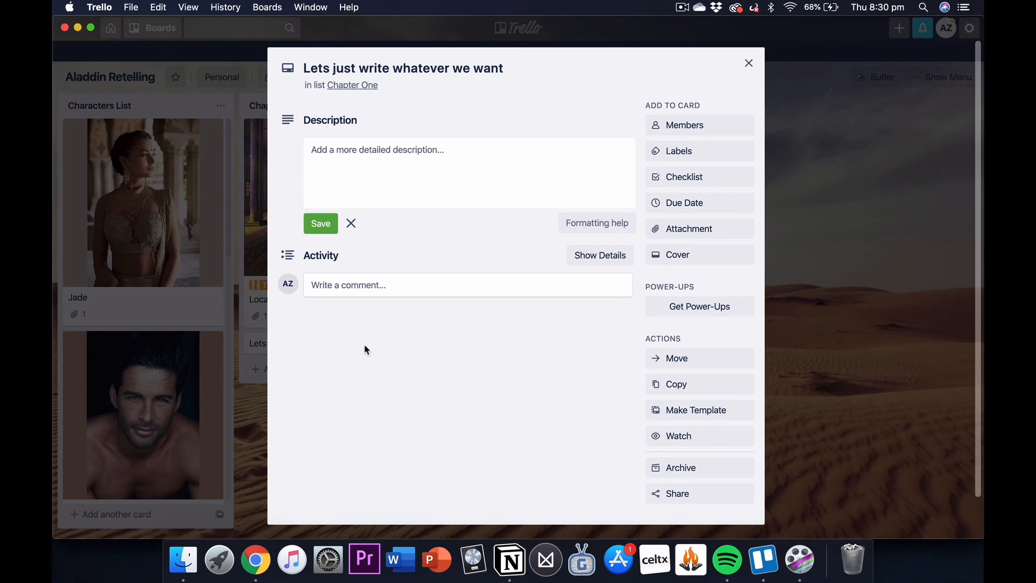
left_click(713, 158)
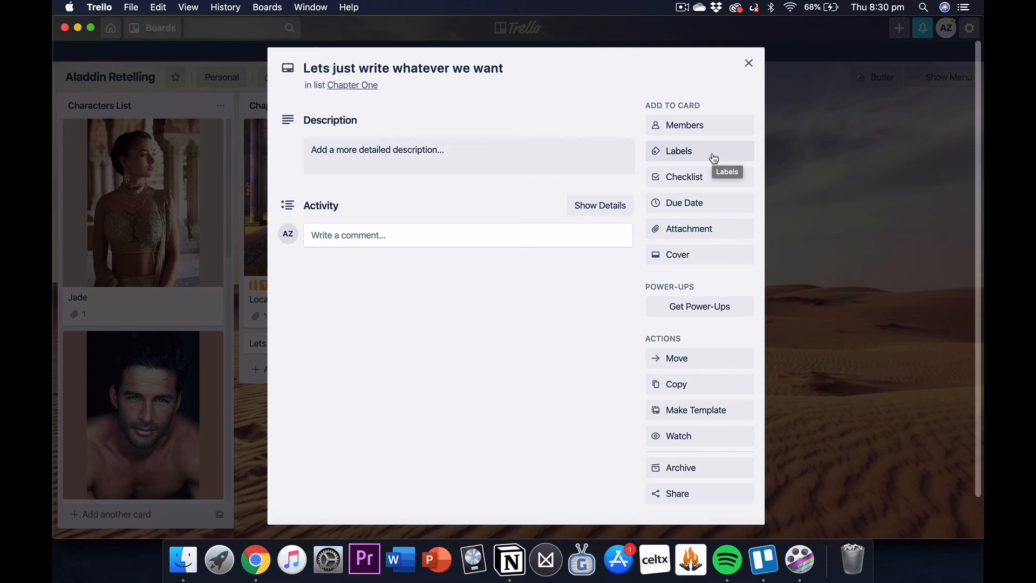
left_click(713, 157)
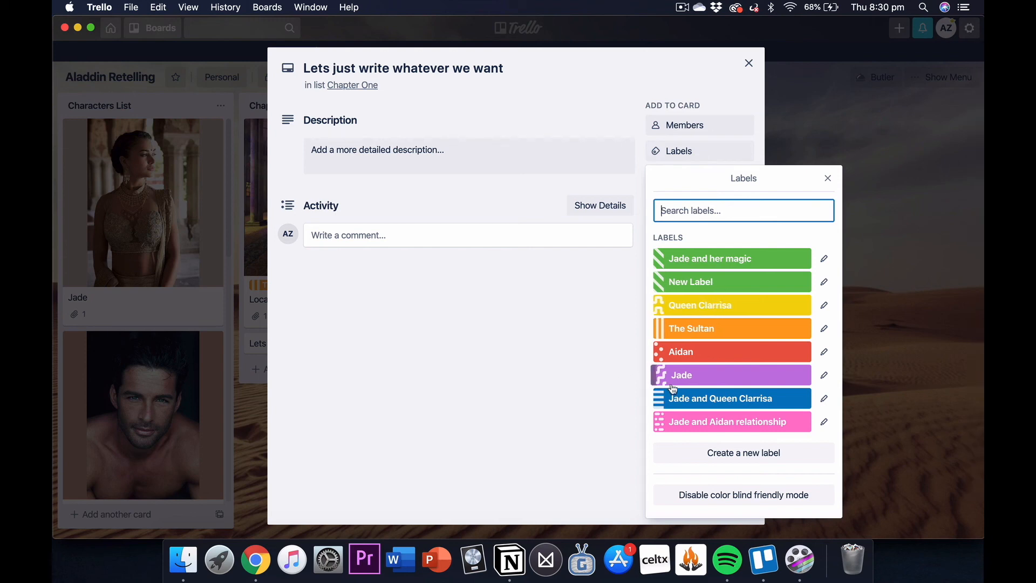
left_click(723, 258)
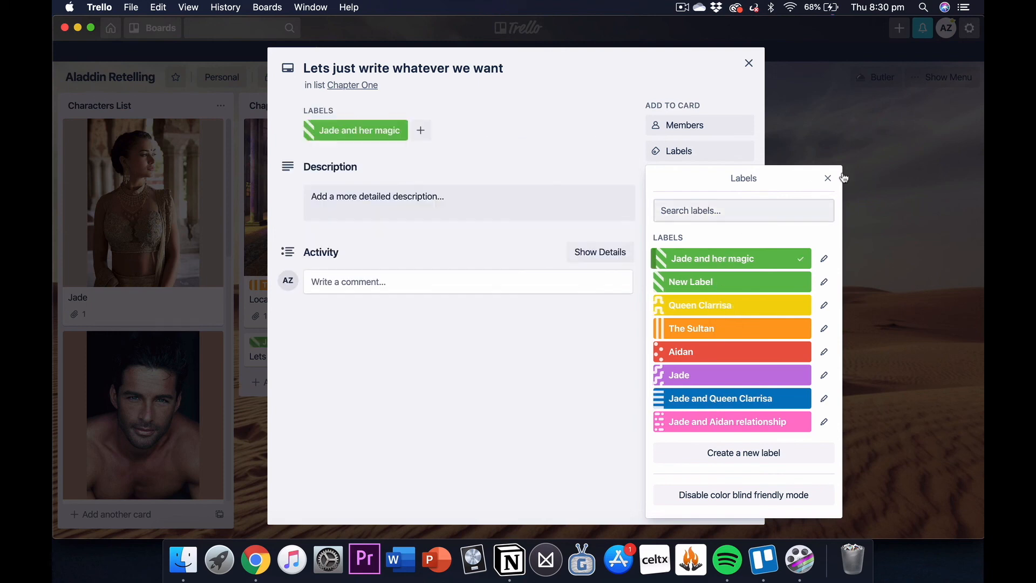
left_click(828, 178)
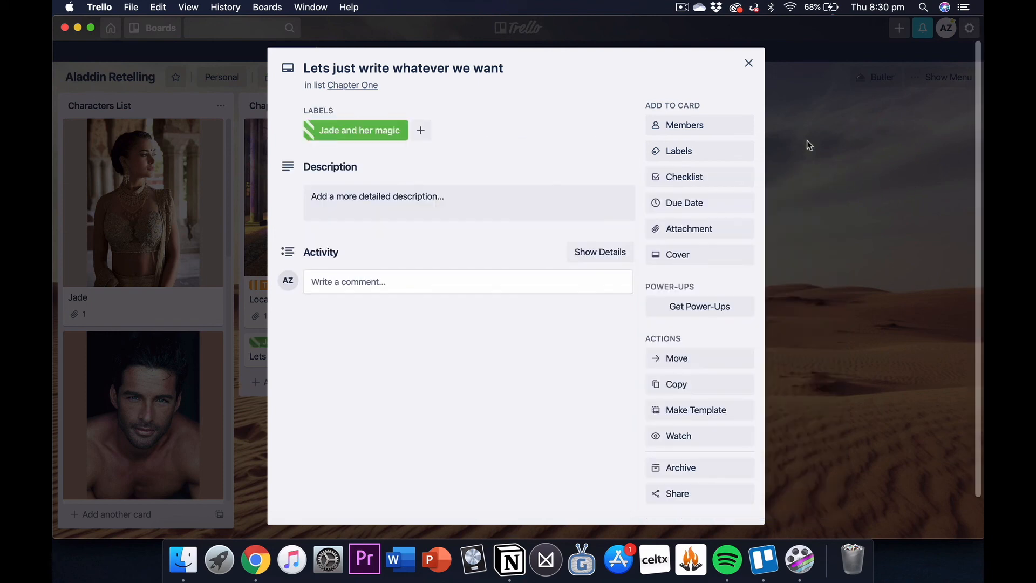
left_click(749, 63)
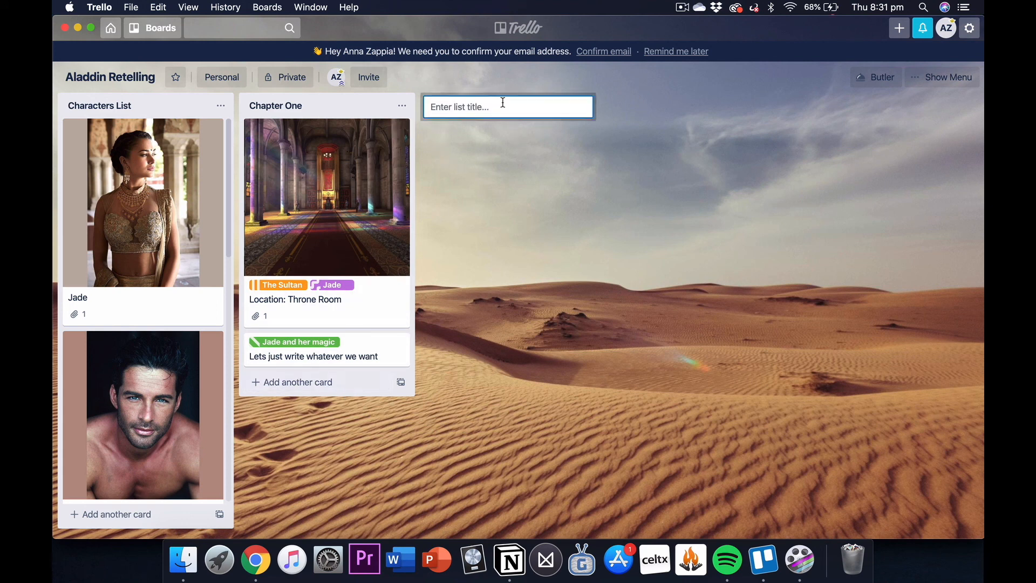
Step: Add a list titled "Chapter Two" beside the Chapter One list
left_click(499, 105)
type("Chapter ")
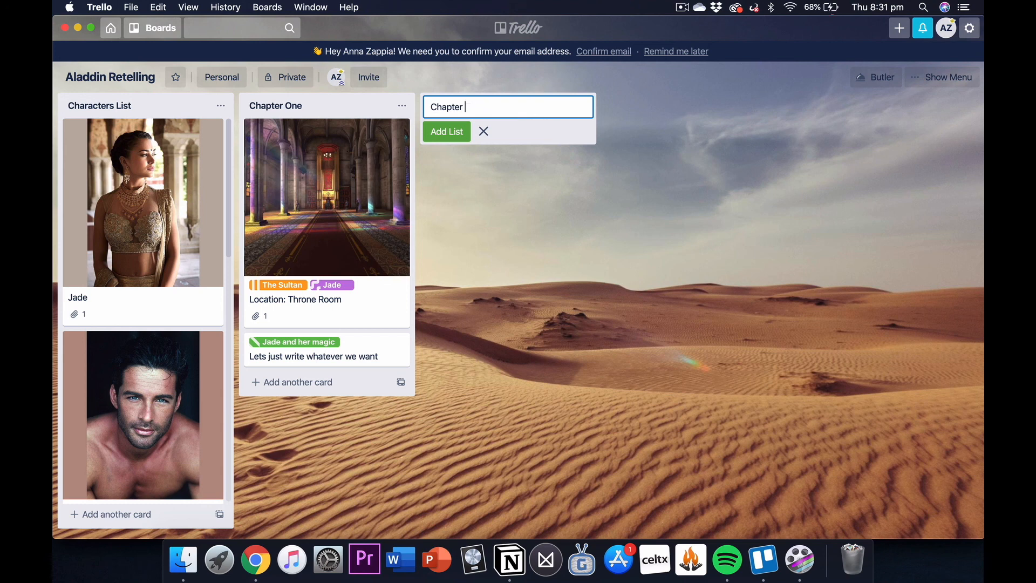
type("TWOwo")
key("Return")
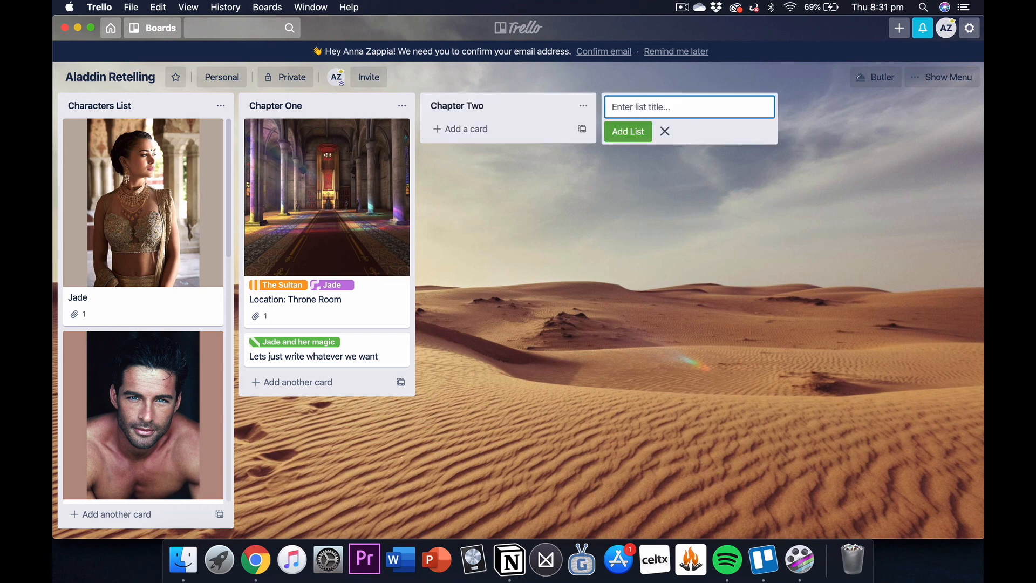